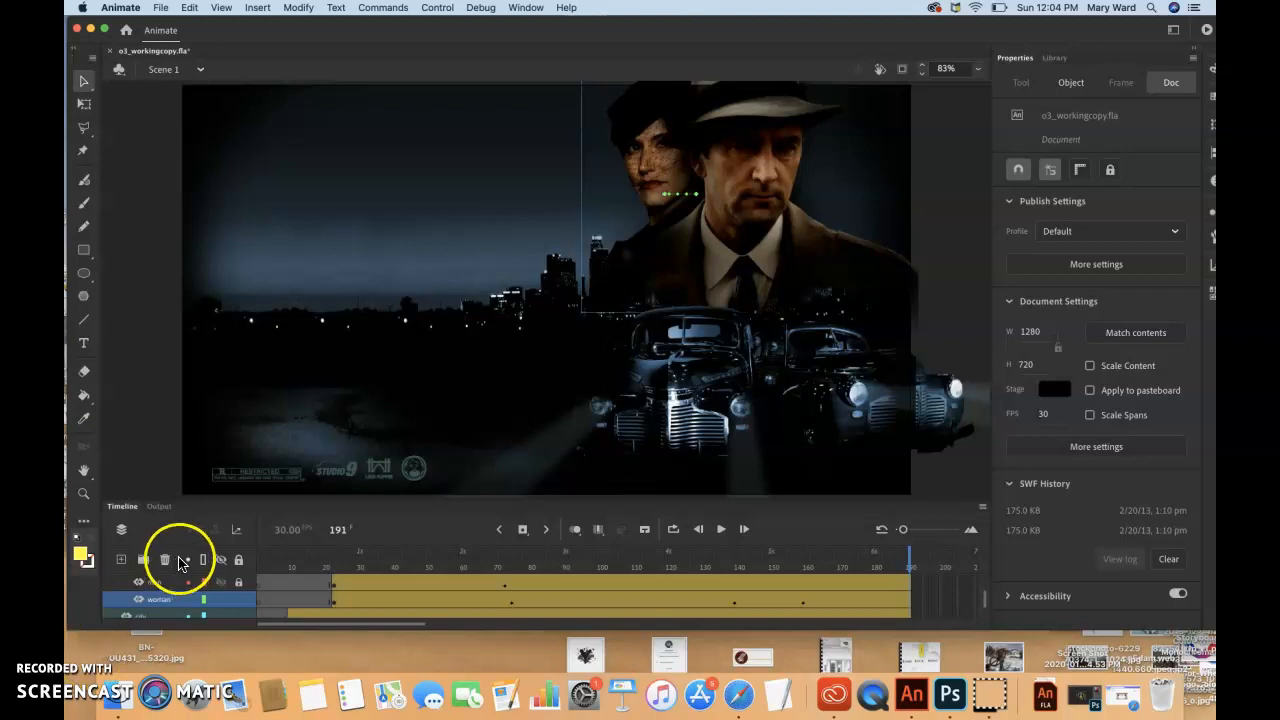
Lock all layers in the timeline and review them down to the footer and ground layers
left_click(238, 562)
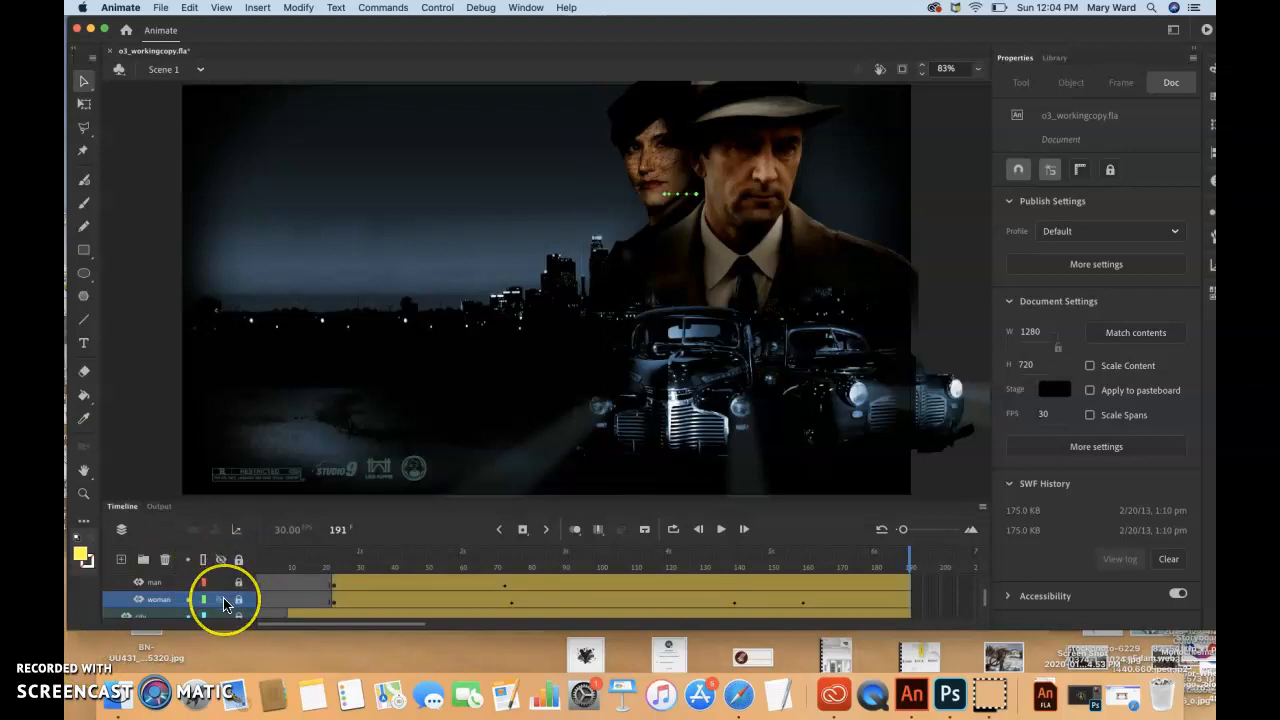
scroll(225, 600, "up", 2)
scroll(224, 605, "up", 3)
scroll(224, 605, "down", 8)
scroll(224, 605, "right", 2)
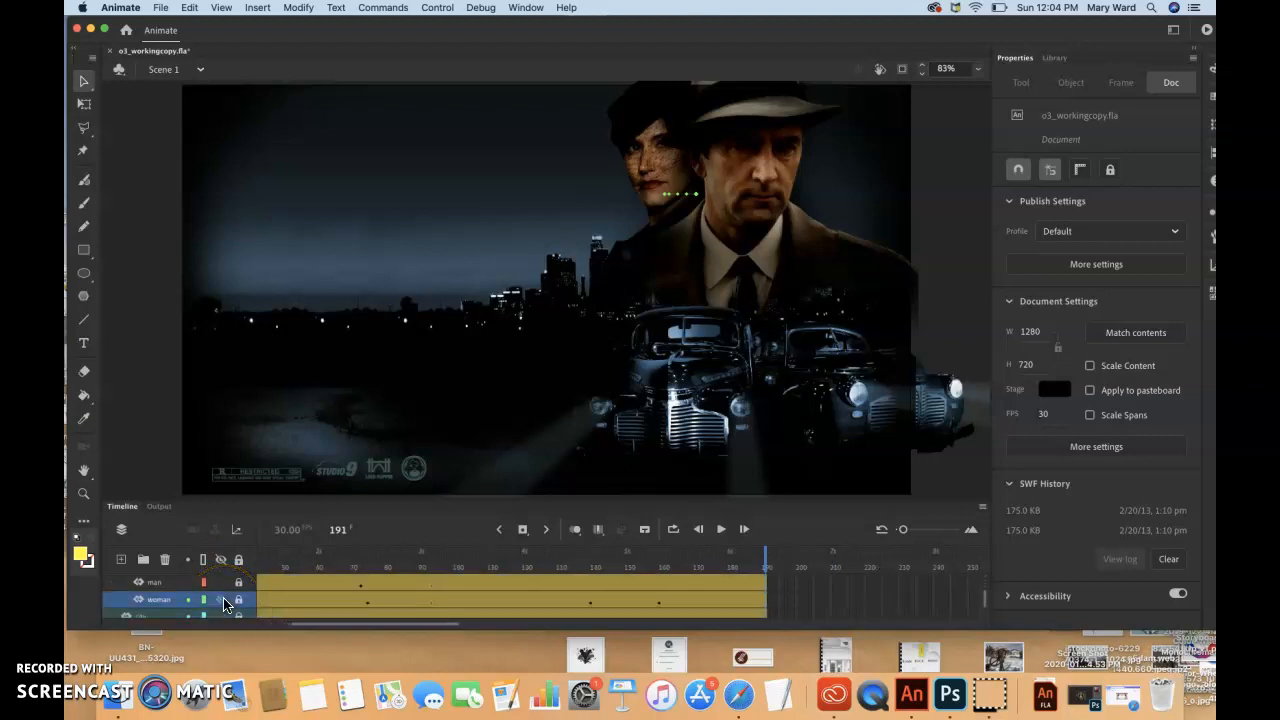
scroll(224, 604, "down", 1)
scroll(224, 604, "right", 2)
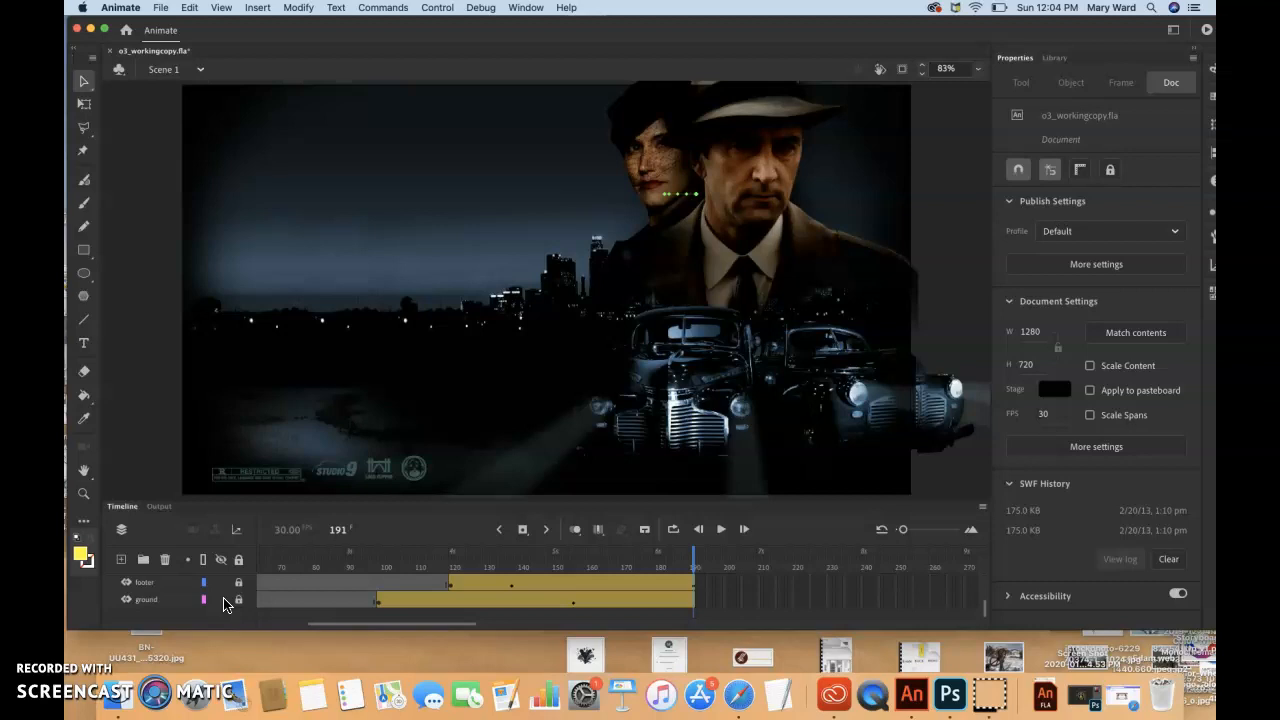
scroll(163, 596, "right", 2)
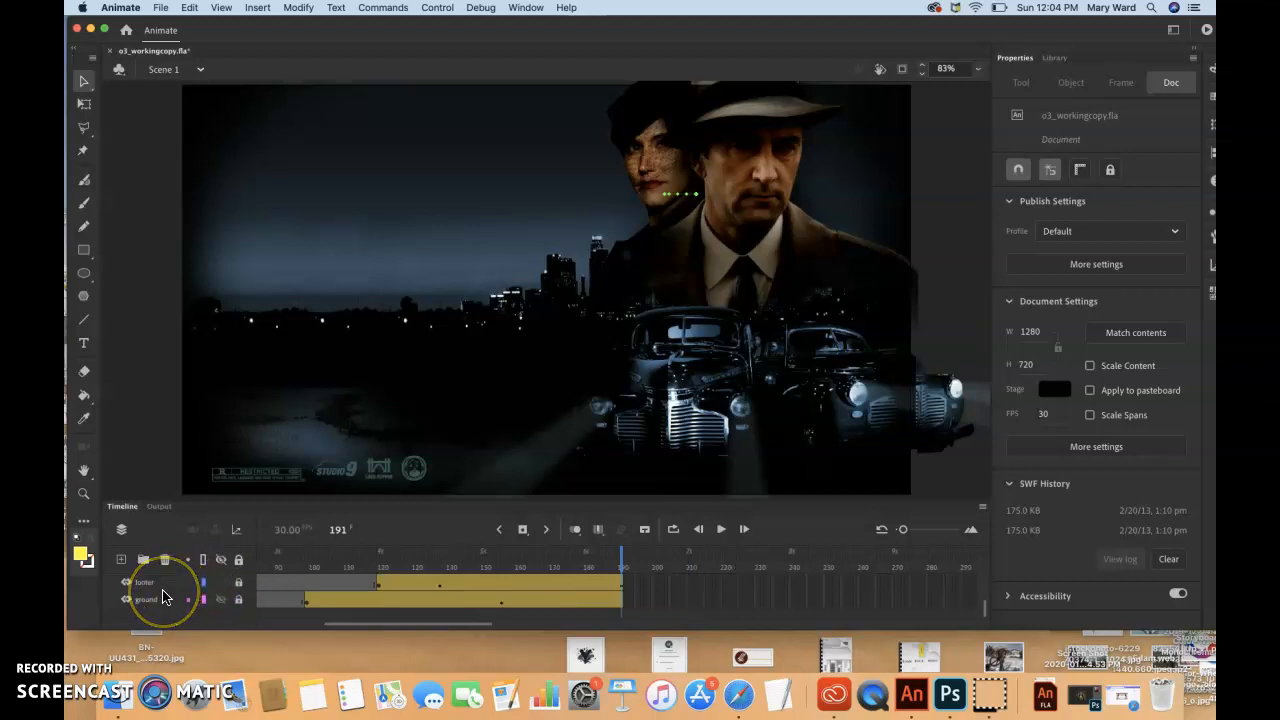
Add a new layer above the cars folder and move it inside that folder as its top layer
scroll(163, 598, "up", 1)
scroll(163, 598, "up", 1)
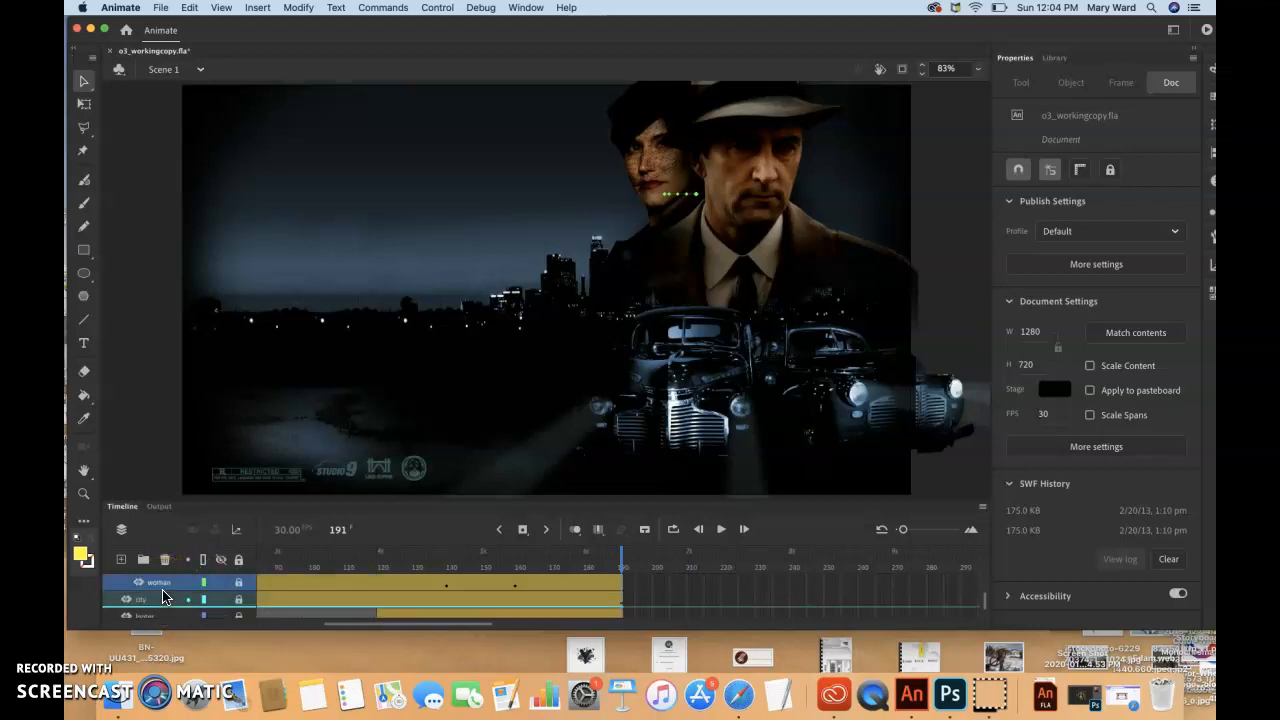
scroll(163, 598, "up", 4)
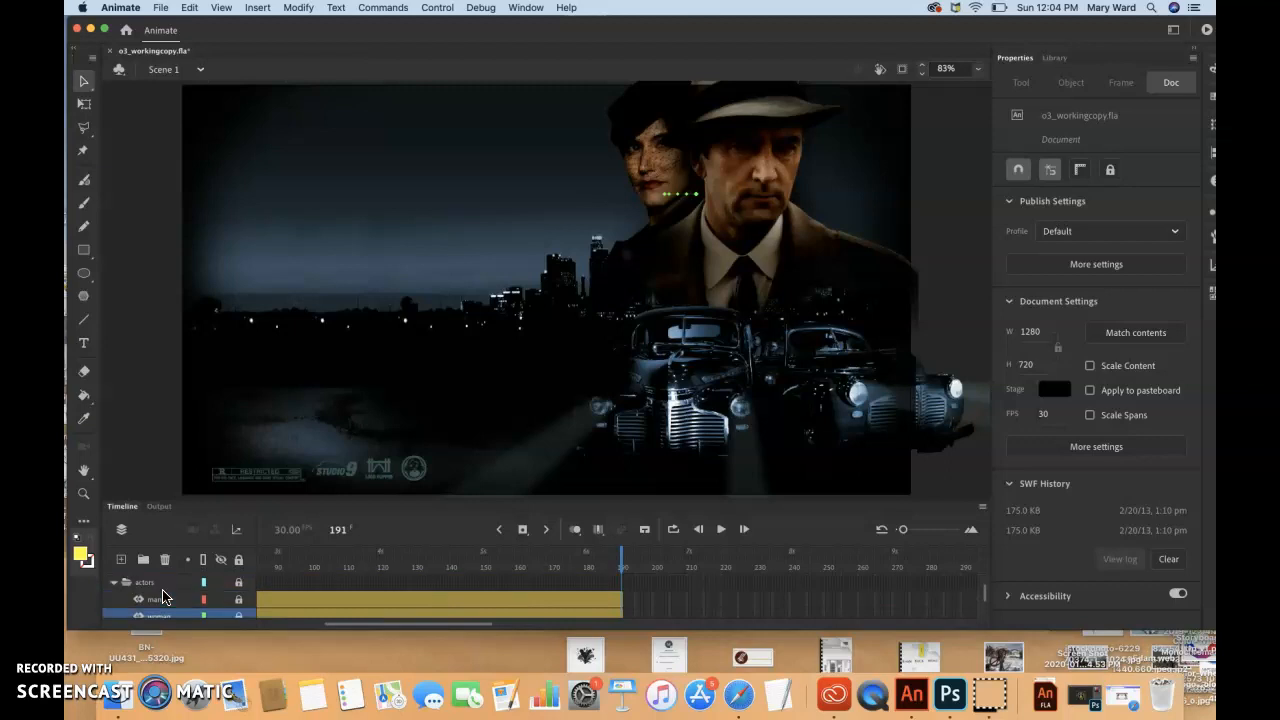
scroll(163, 598, "up", 1)
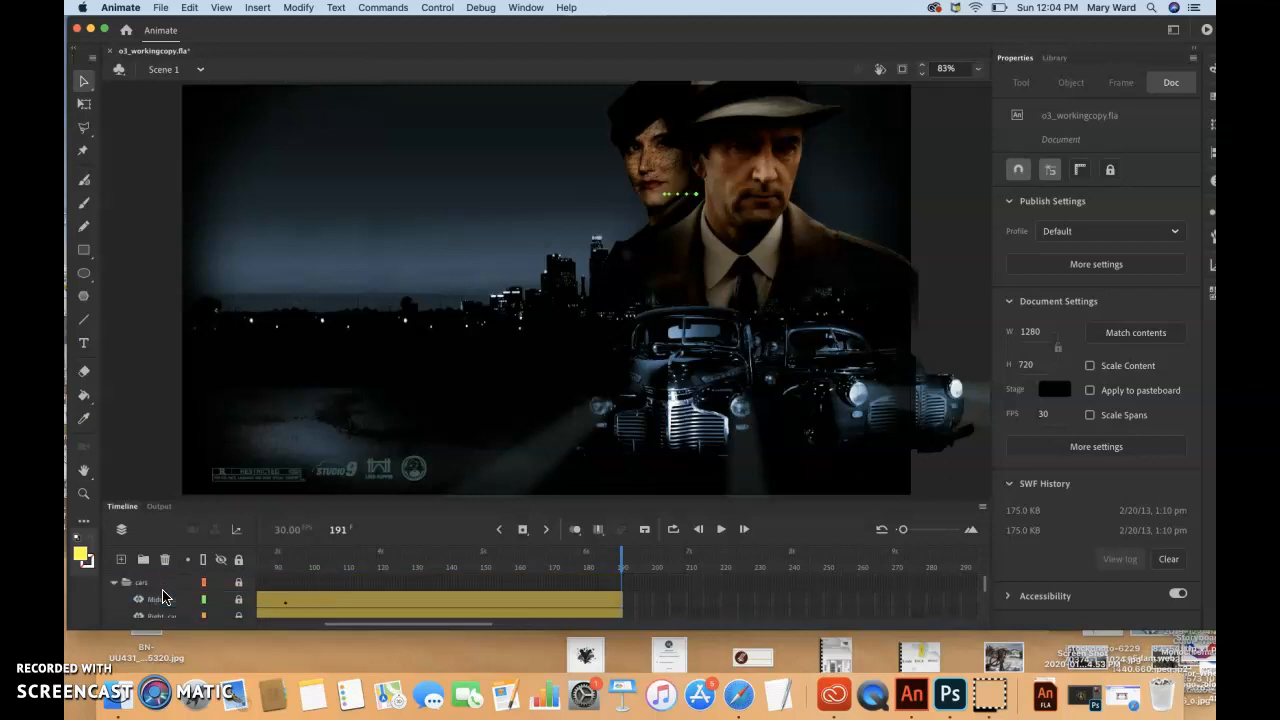
left_click(155, 584)
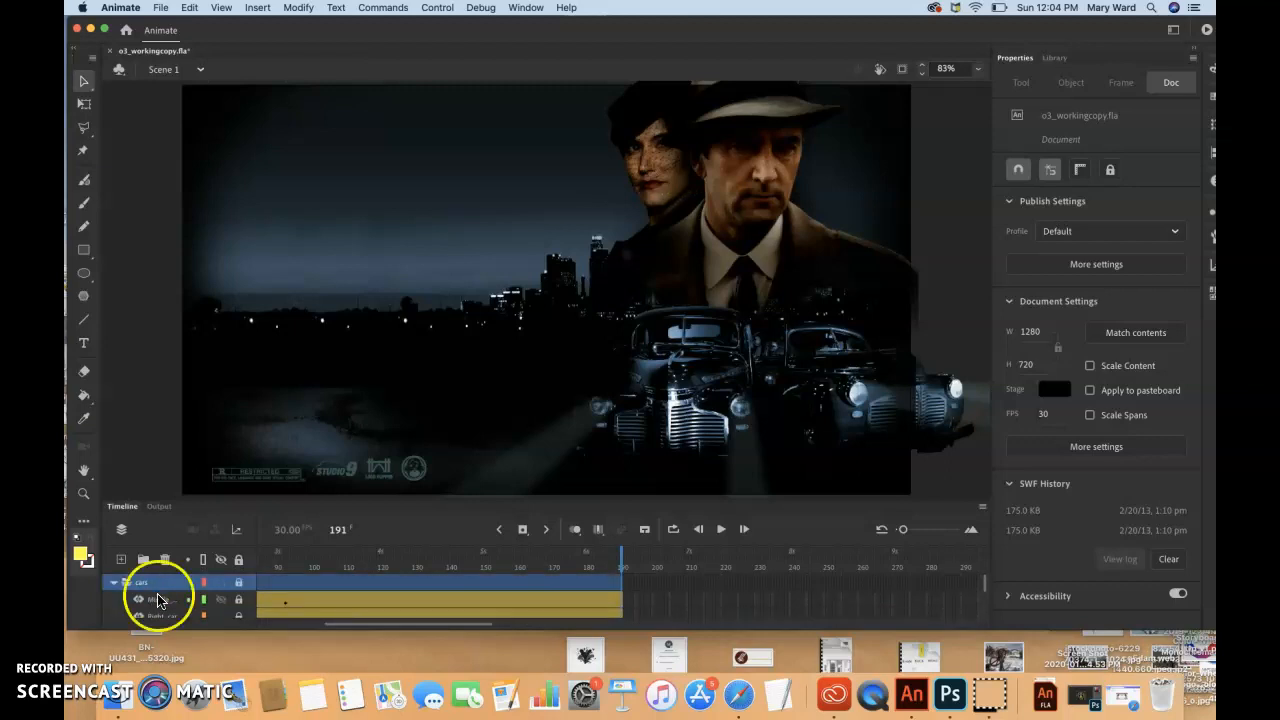
left_click(119, 563)
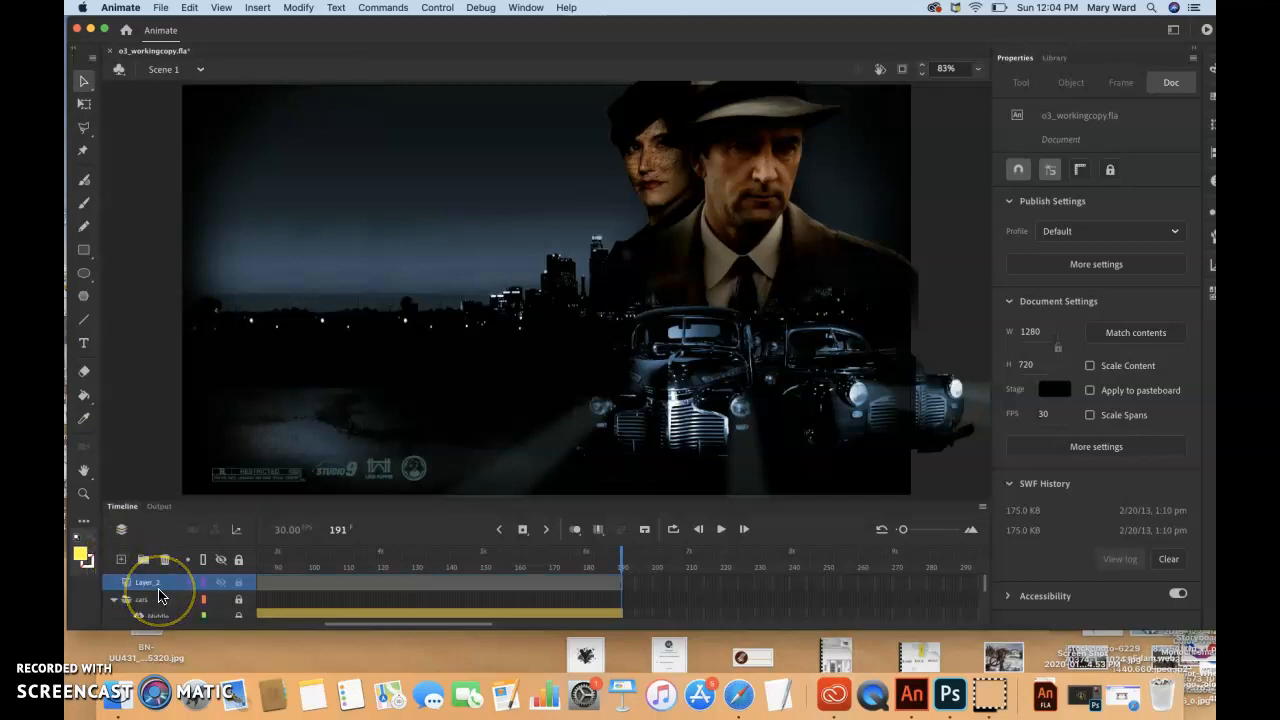
left_click(156, 584)
left_click_drag(158, 606, 157, 601)
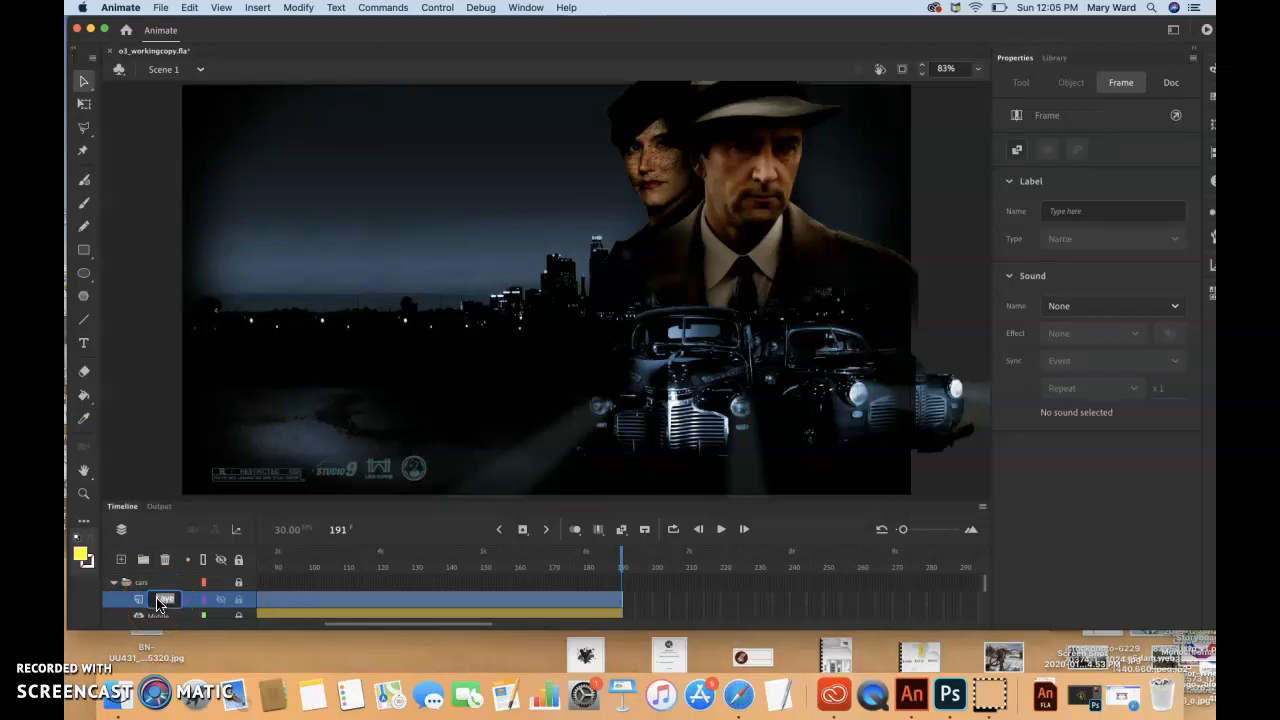
Rename the new layer in the cars folder Left_car and make it the active layer
left_click(162, 599)
left_click(163, 599)
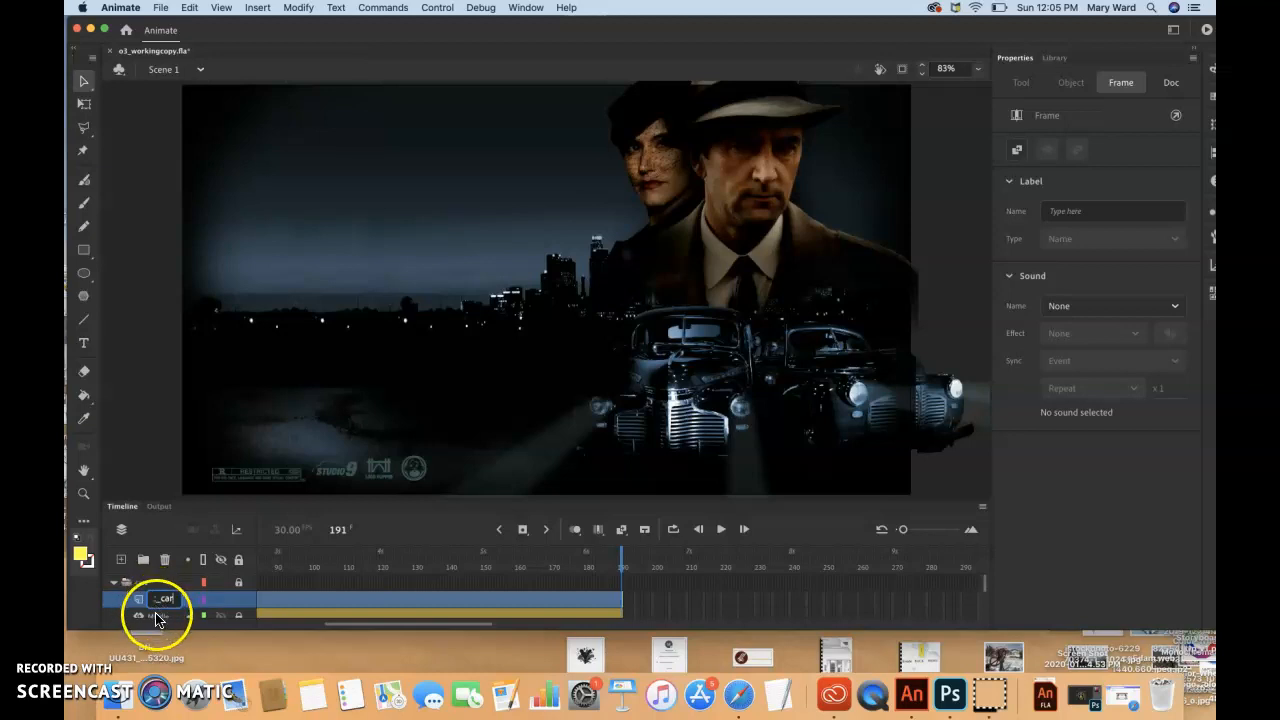
left_click(157, 610)
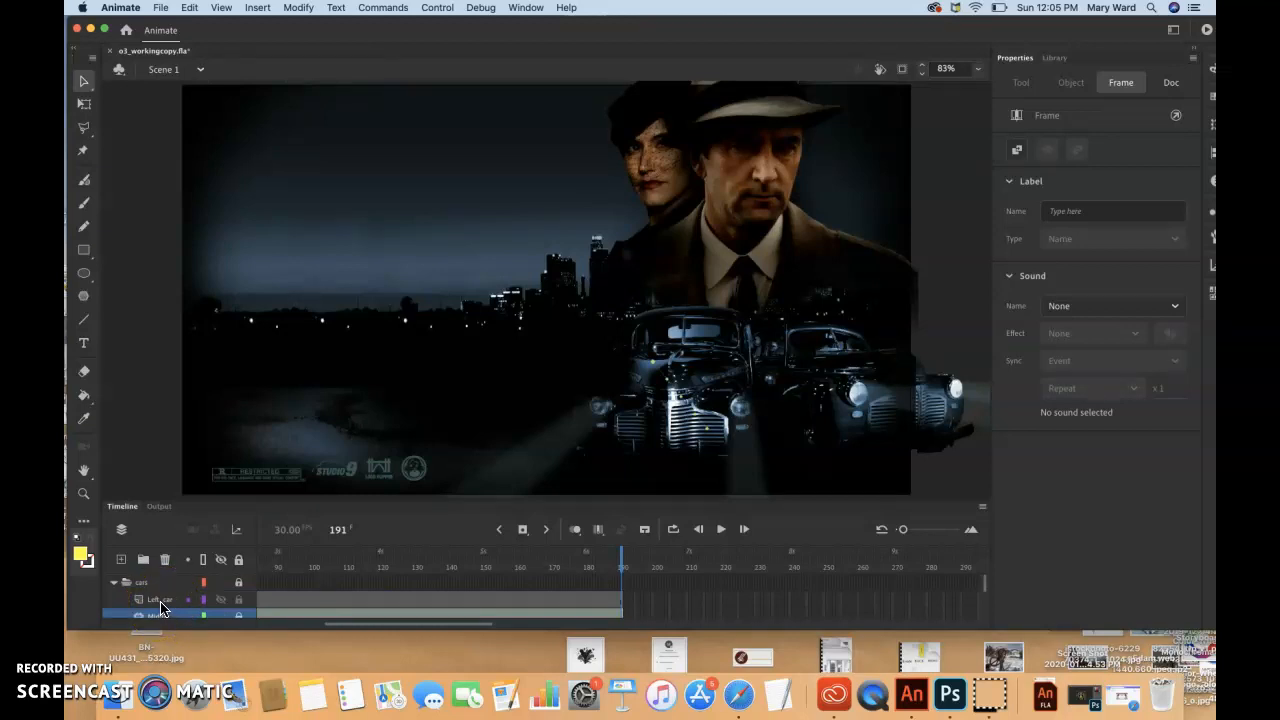
left_click(155, 601)
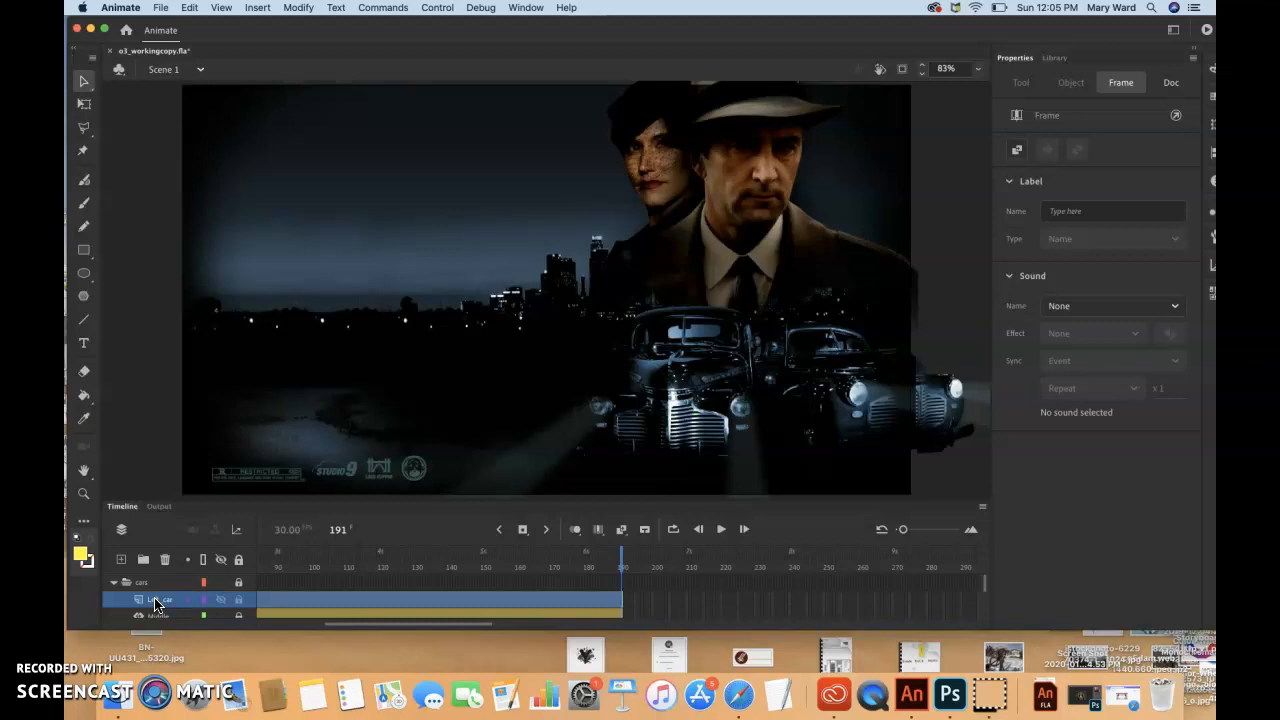
Insert a keyframe at frame 75 on the Left_car layer
scroll(303, 589, "left", 4)
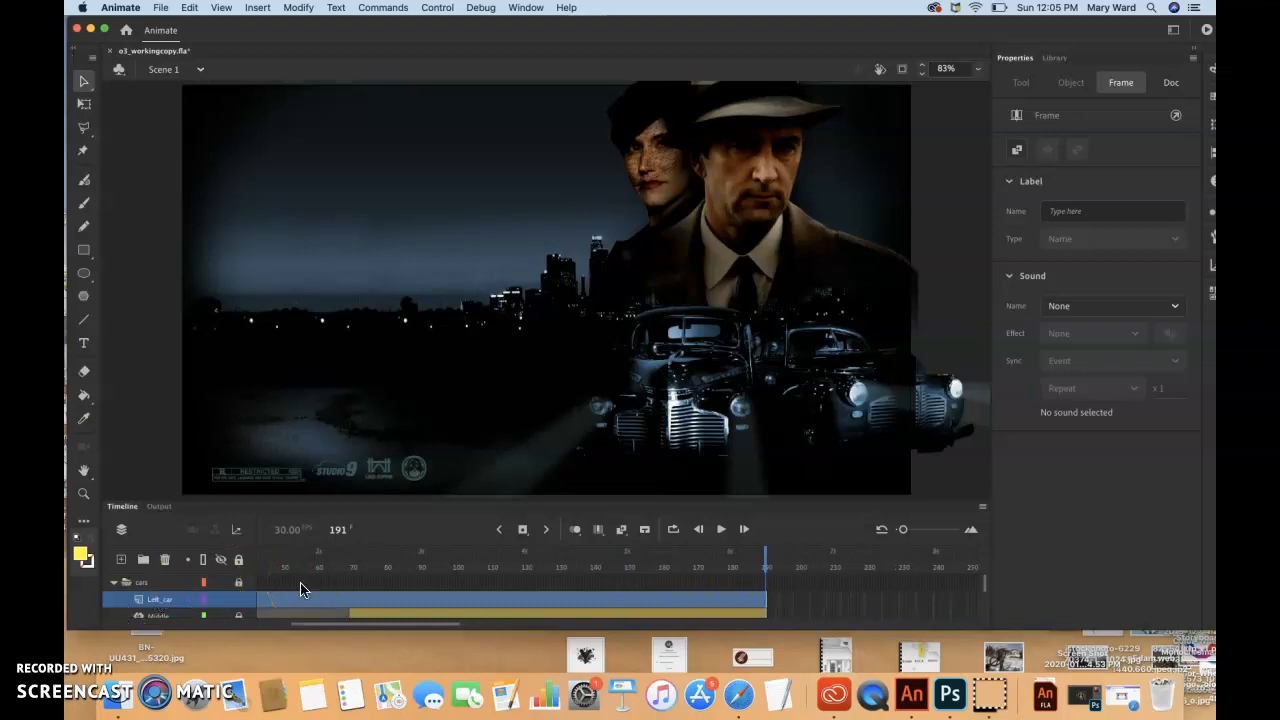
left_click_drag(345, 594, 366, 600)
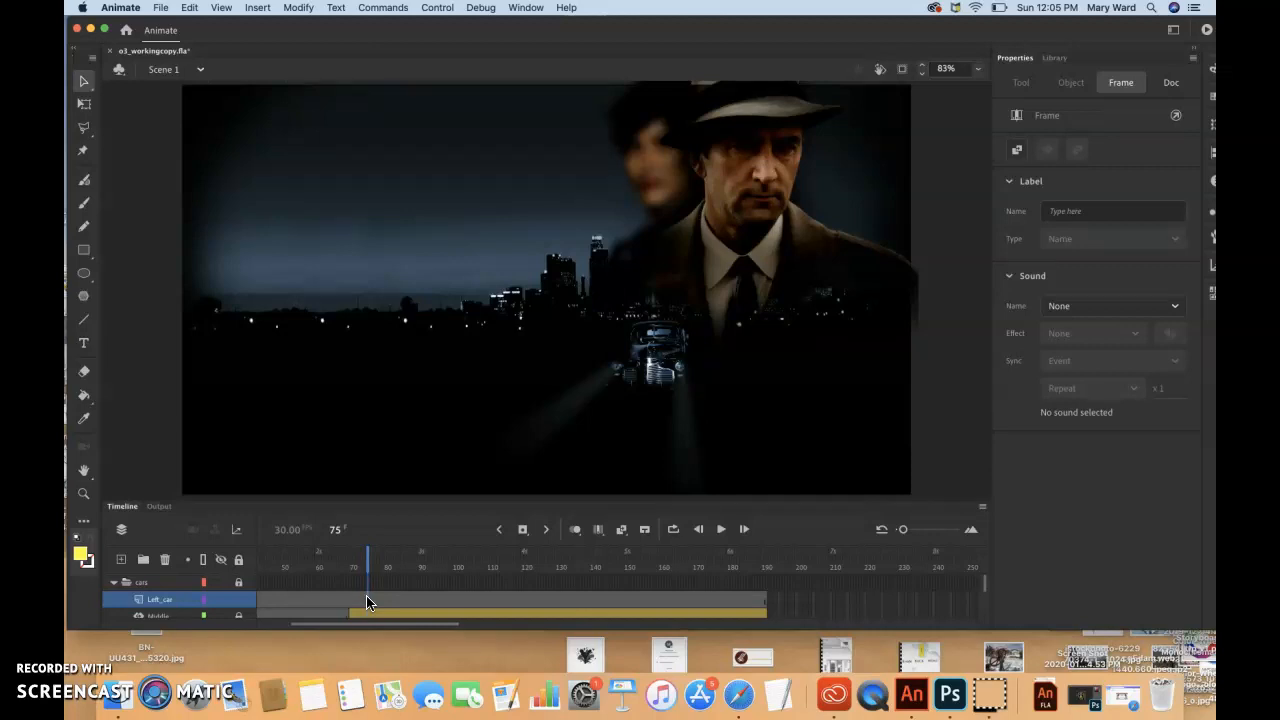
left_click(366, 563)
left_click(521, 529)
left_click(334, 532)
Place an instance of the carLeft library symbol on the stage at frame 75 of the Left_car layer
left_click(1058, 58)
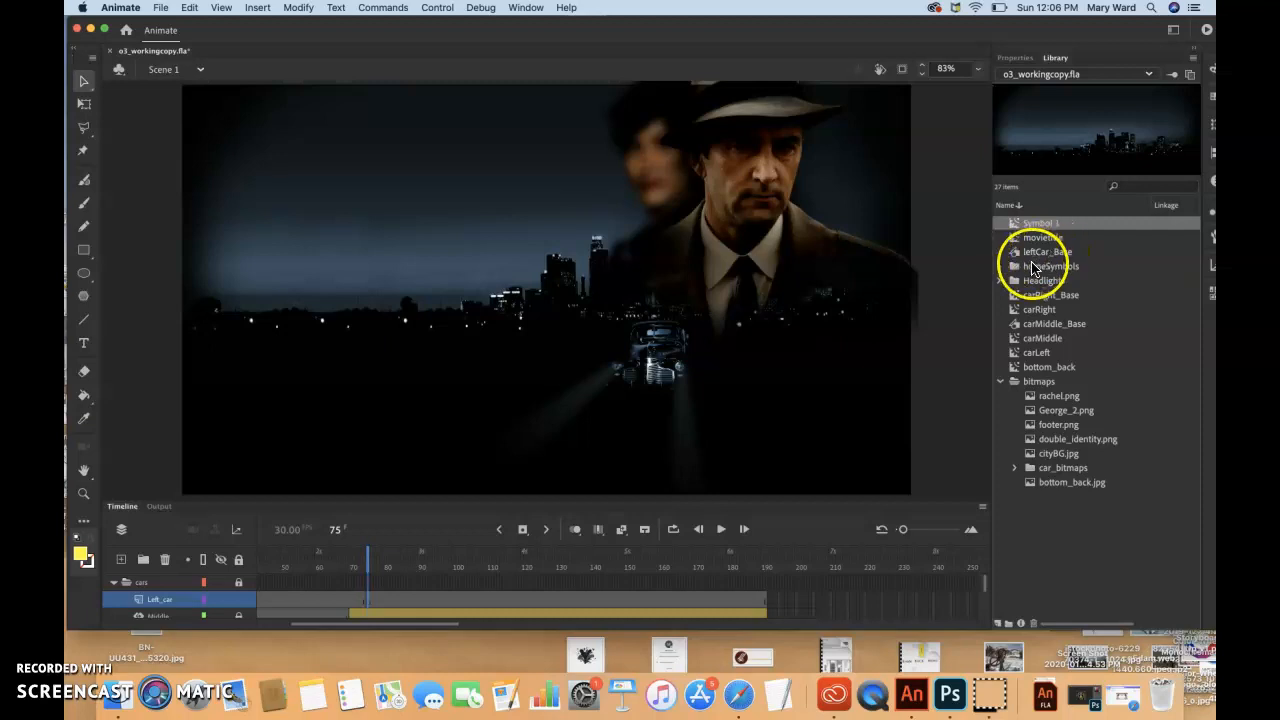
left_click(1038, 353)
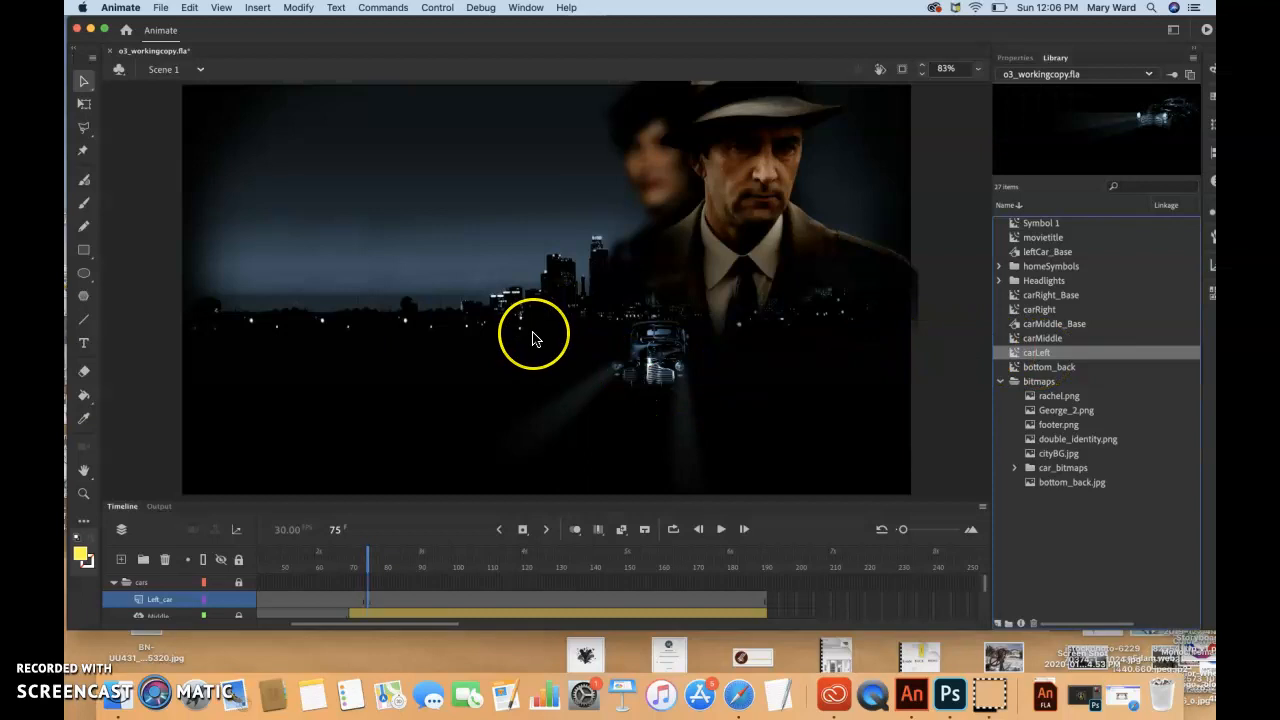
left_click_drag(1038, 353, 533, 333)
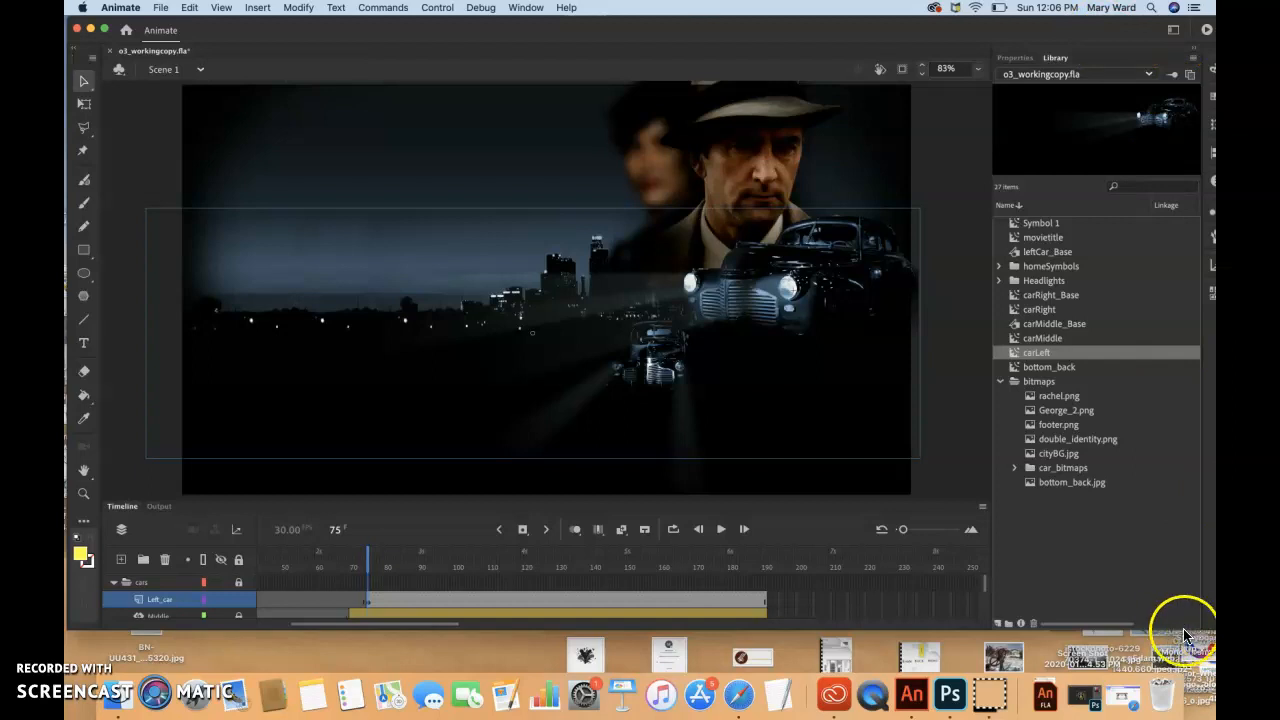
left_click_drag(966, 34, 958, 31)
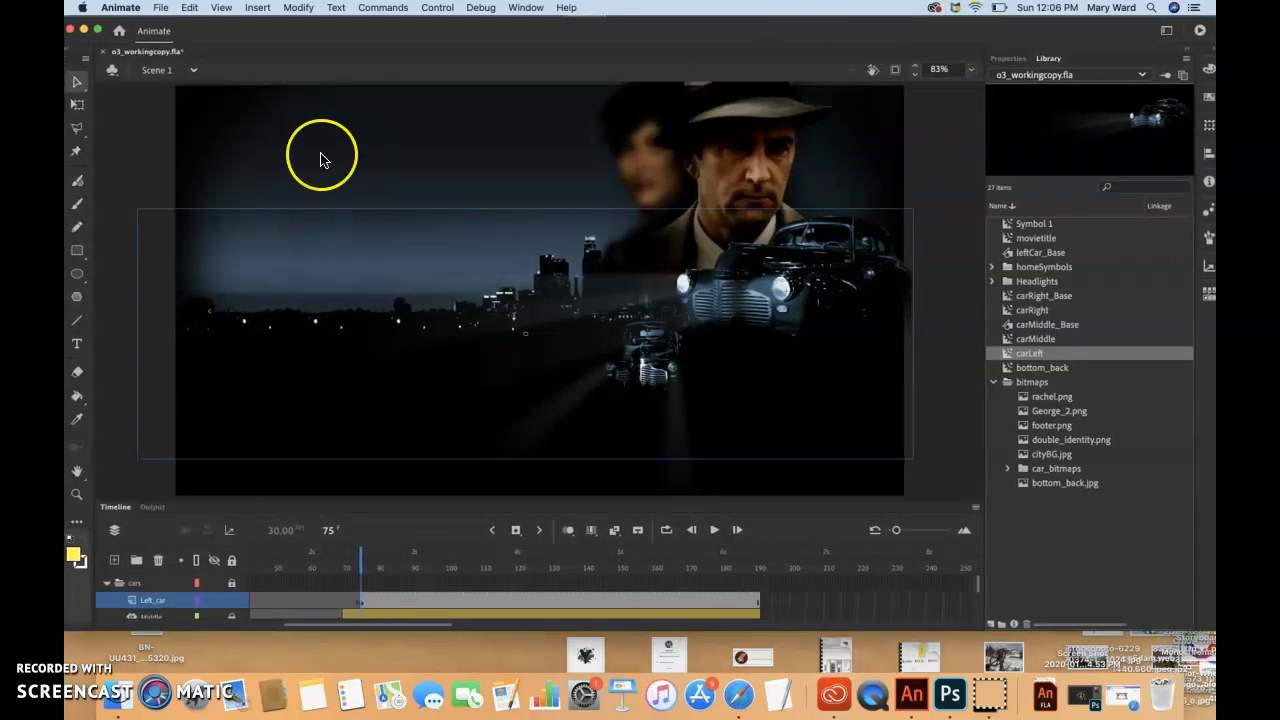
Scale the carLeft instance down proportionally with Free Transform to about 405 px wide and 131 px high
left_click(81, 110)
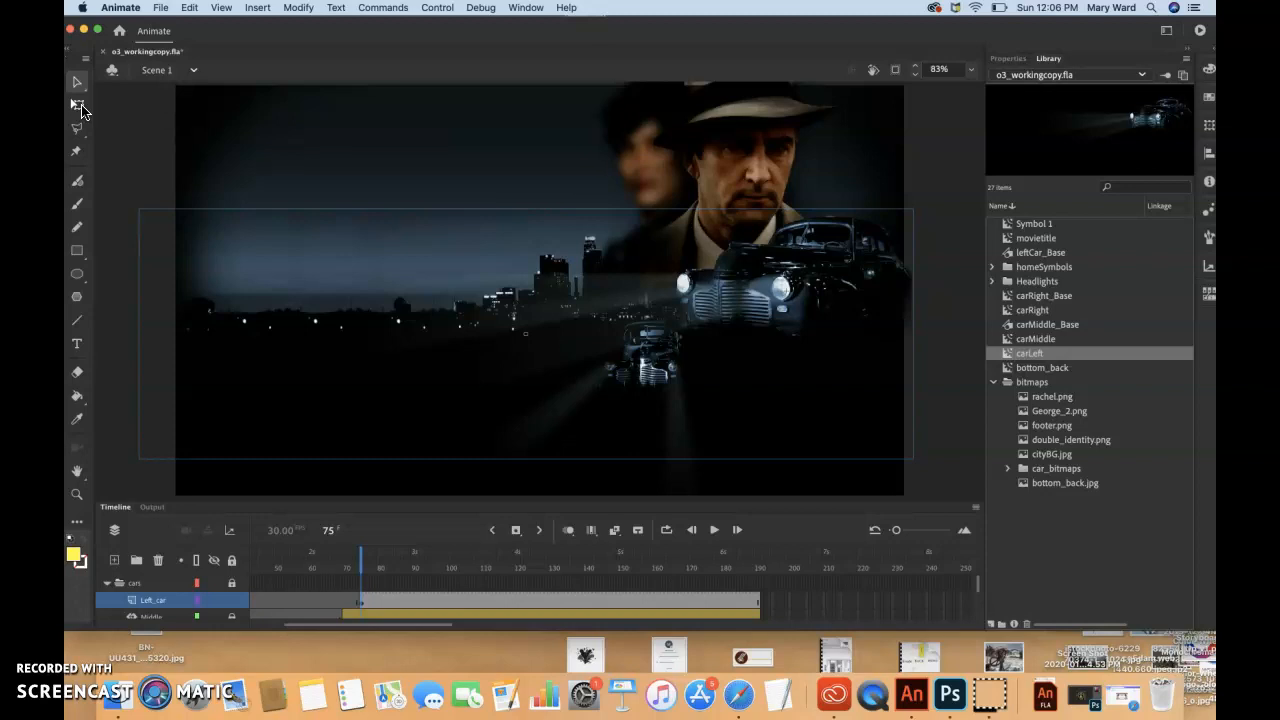
left_click(81, 110)
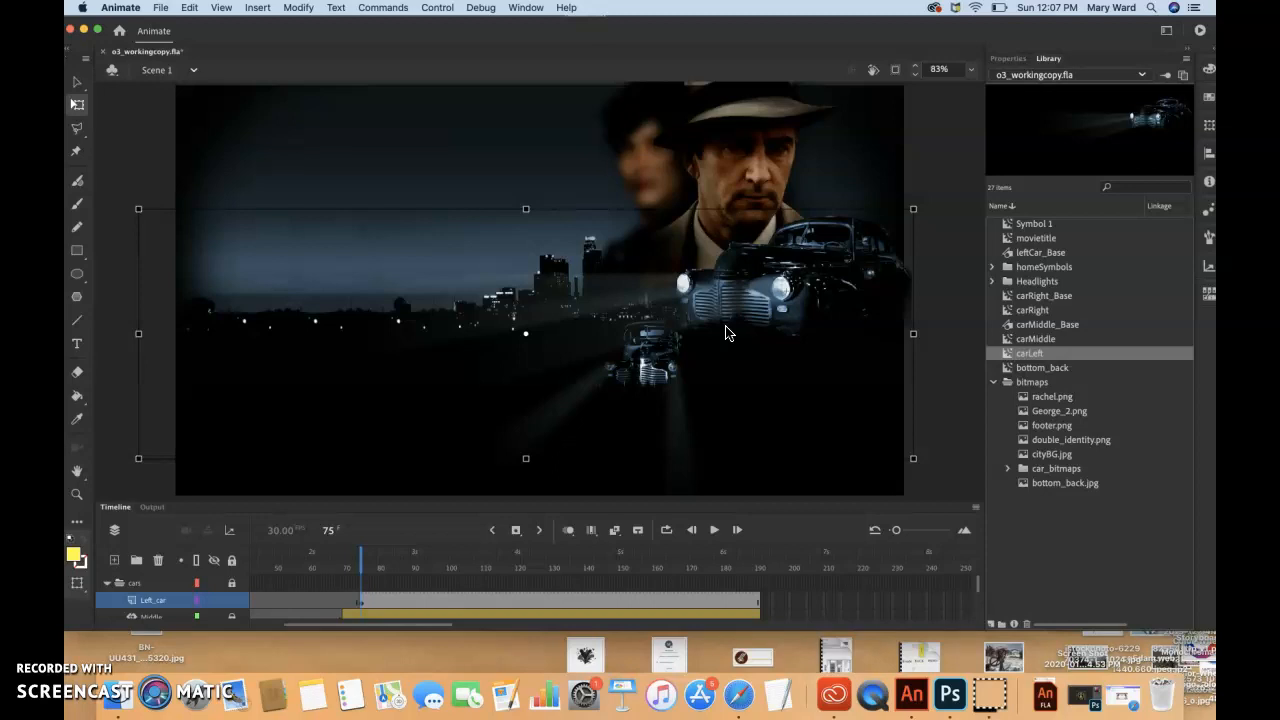
left_click_drag(912, 213, 833, 233)
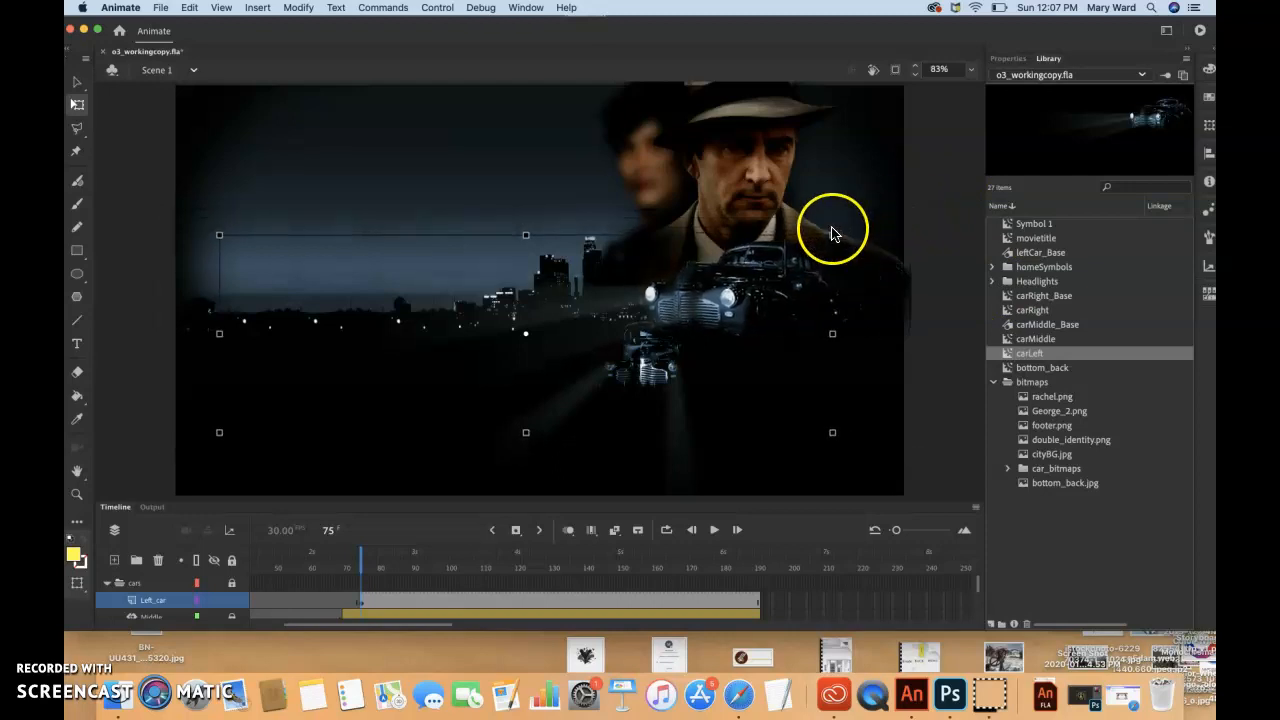
left_click(1010, 58)
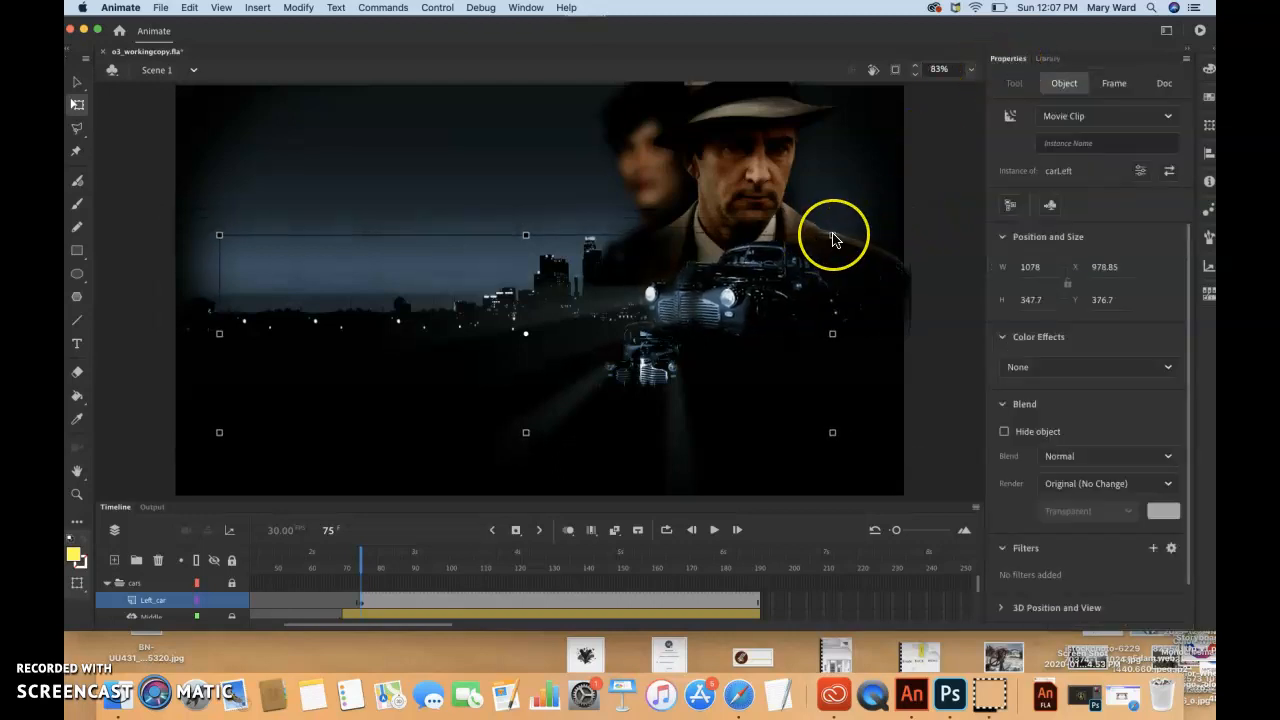
left_click_drag(832, 240, 711, 302)
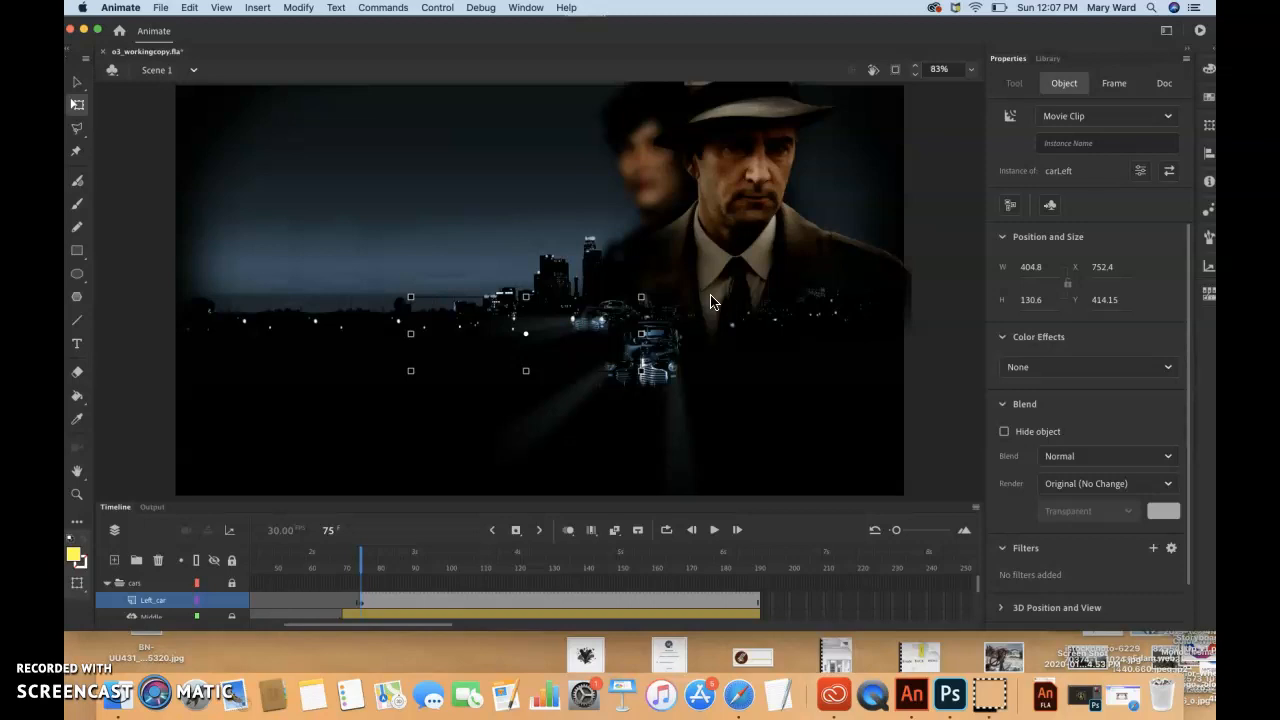
Check the carLeft instance's scale percentages in the Transform settings, leaving them as they are
left_click(526, 8)
left_click(560, 356)
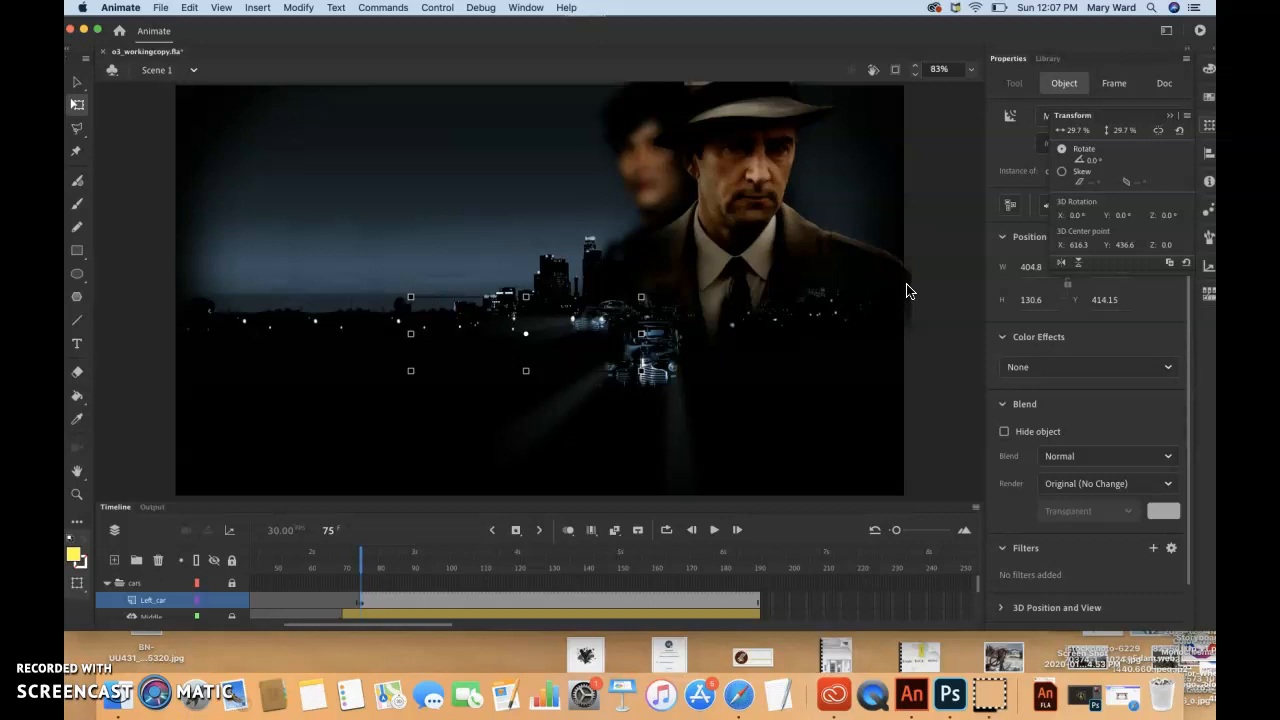
left_click(1076, 130)
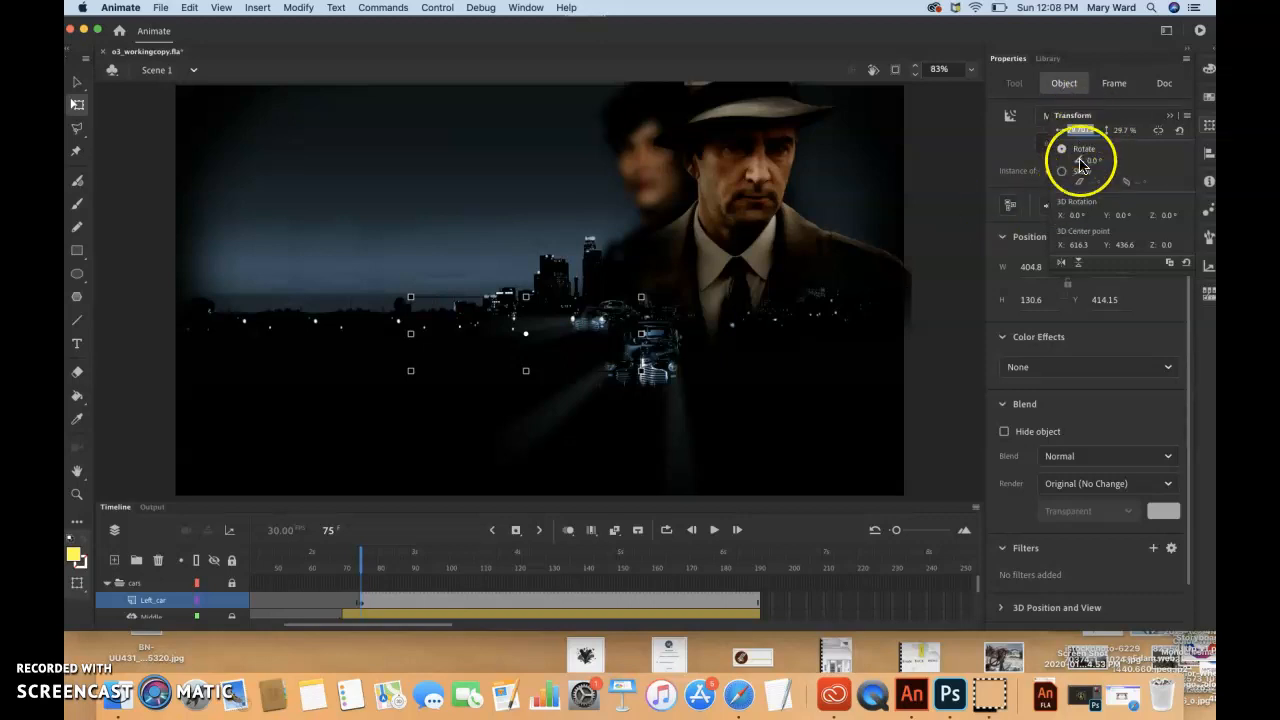
left_click(1166, 168)
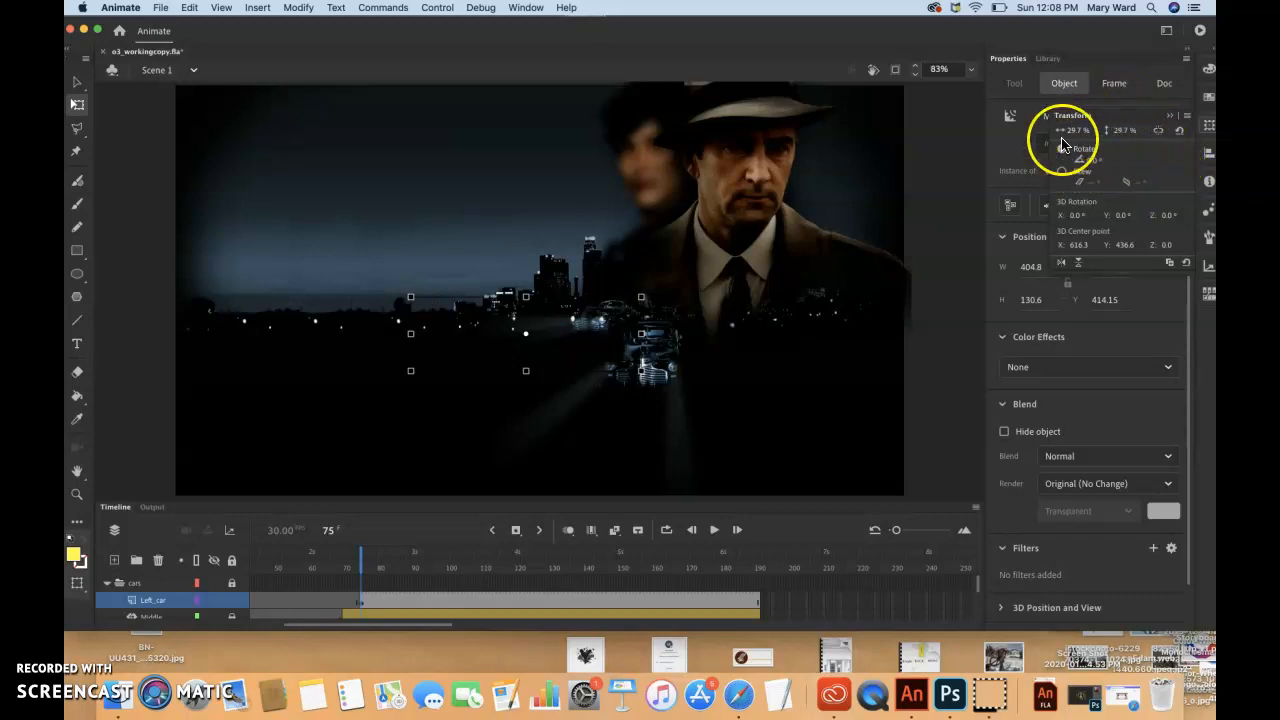
left_click_drag(1063, 120, 820, 156)
left_click(808, 144)
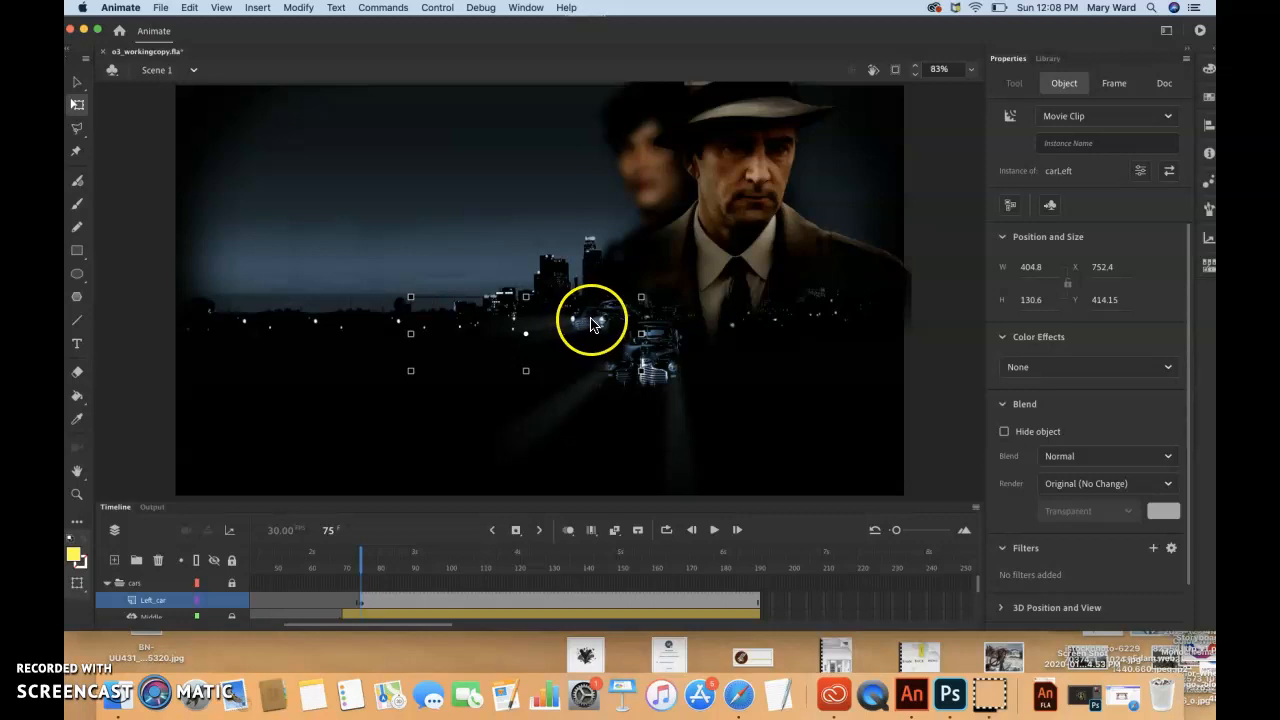
Position the carLeft instance at X 710 and Y 488, beside the middle car
left_click_drag(590, 320, 566, 324)
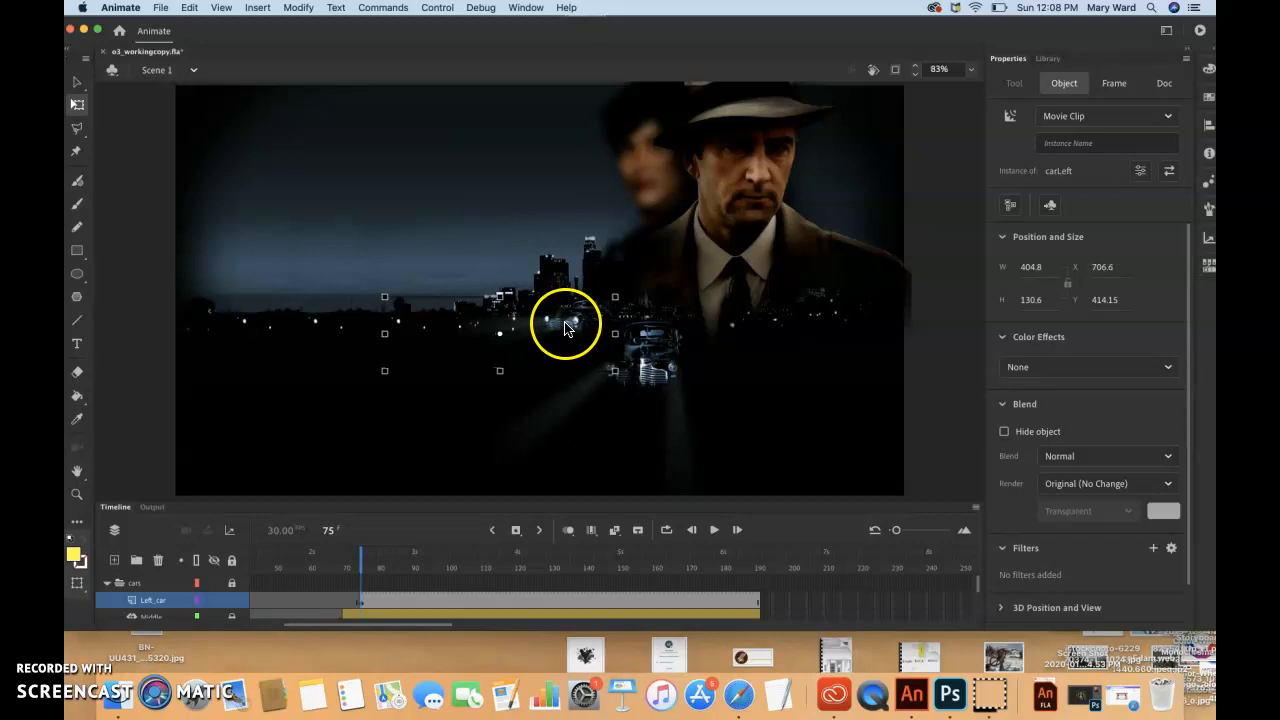
left_click(1103, 267)
type("710")
left_click(1110, 304)
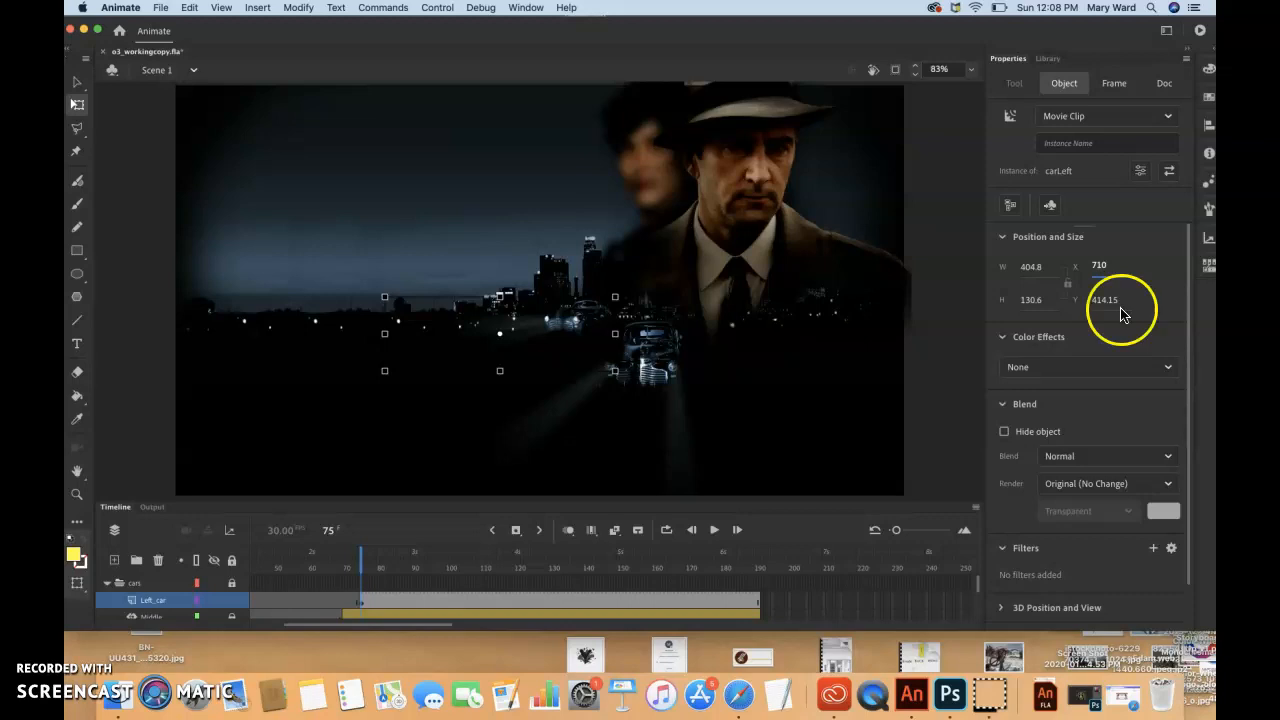
type("488")
key("Return")
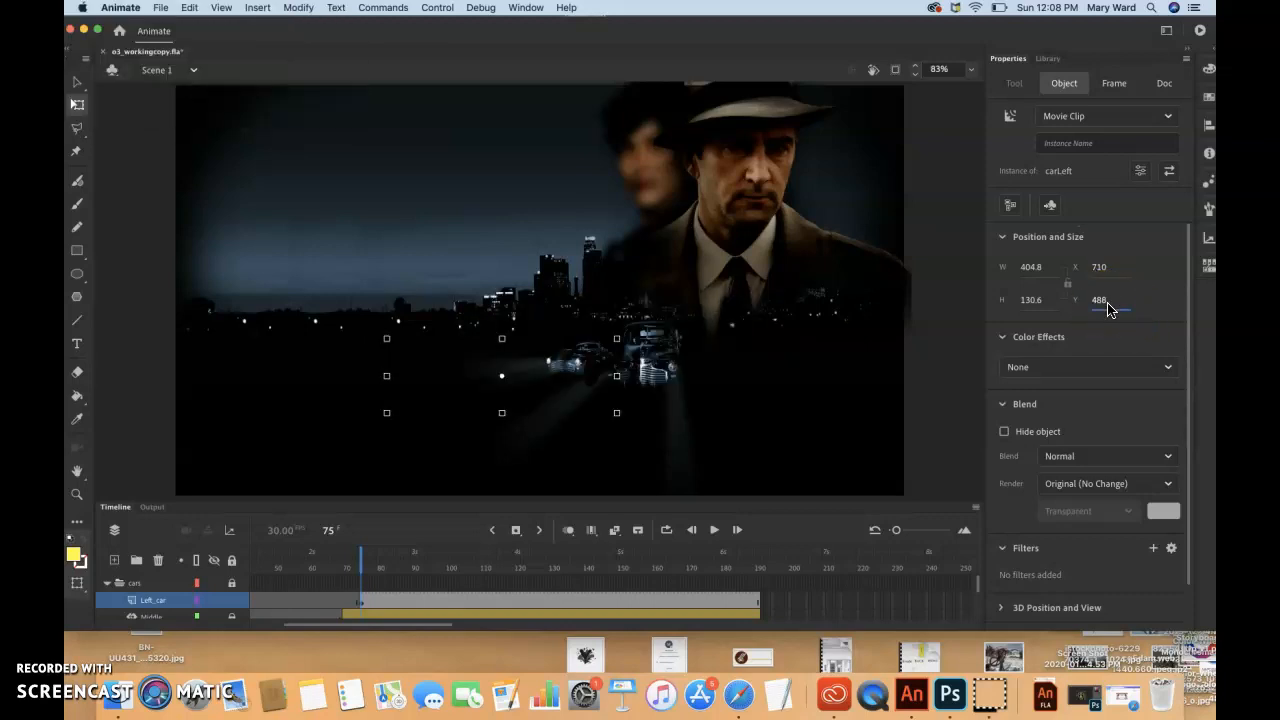
left_click(1101, 267)
key("Return")
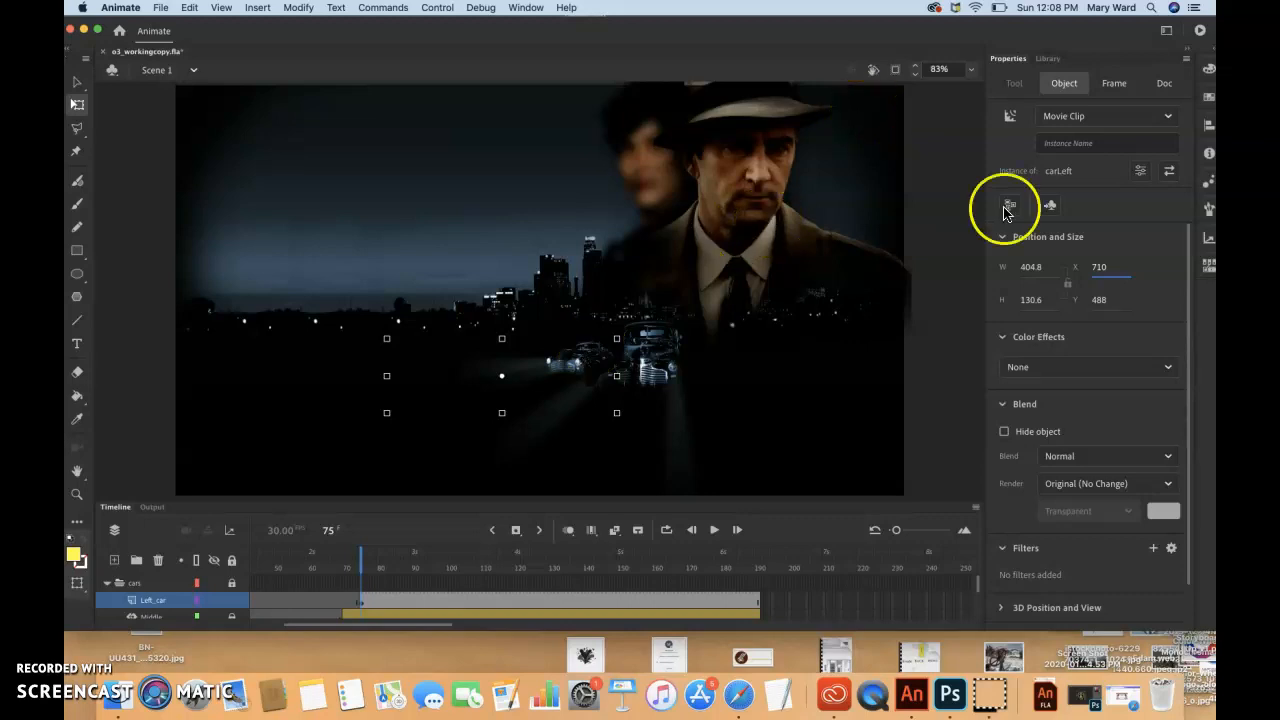
Apply an Alpha color effect to the carLeft instance and set it to 0%
left_click(1050, 372)
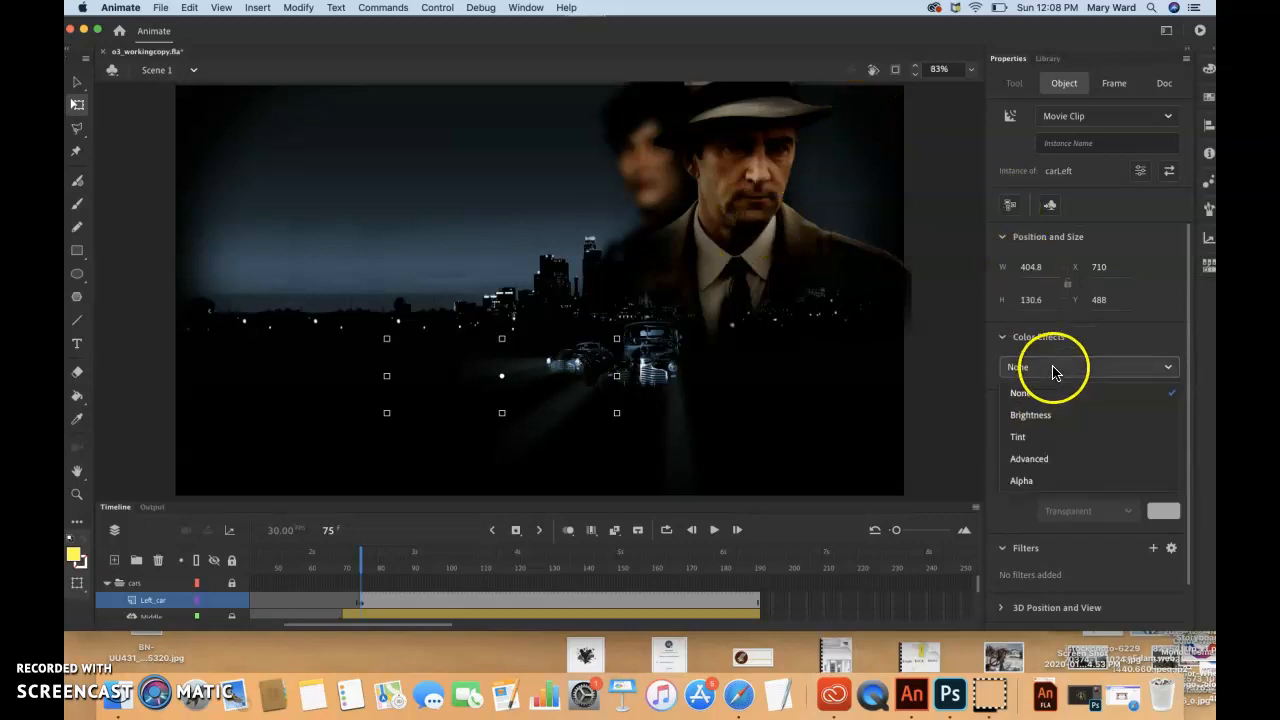
left_click(1048, 482)
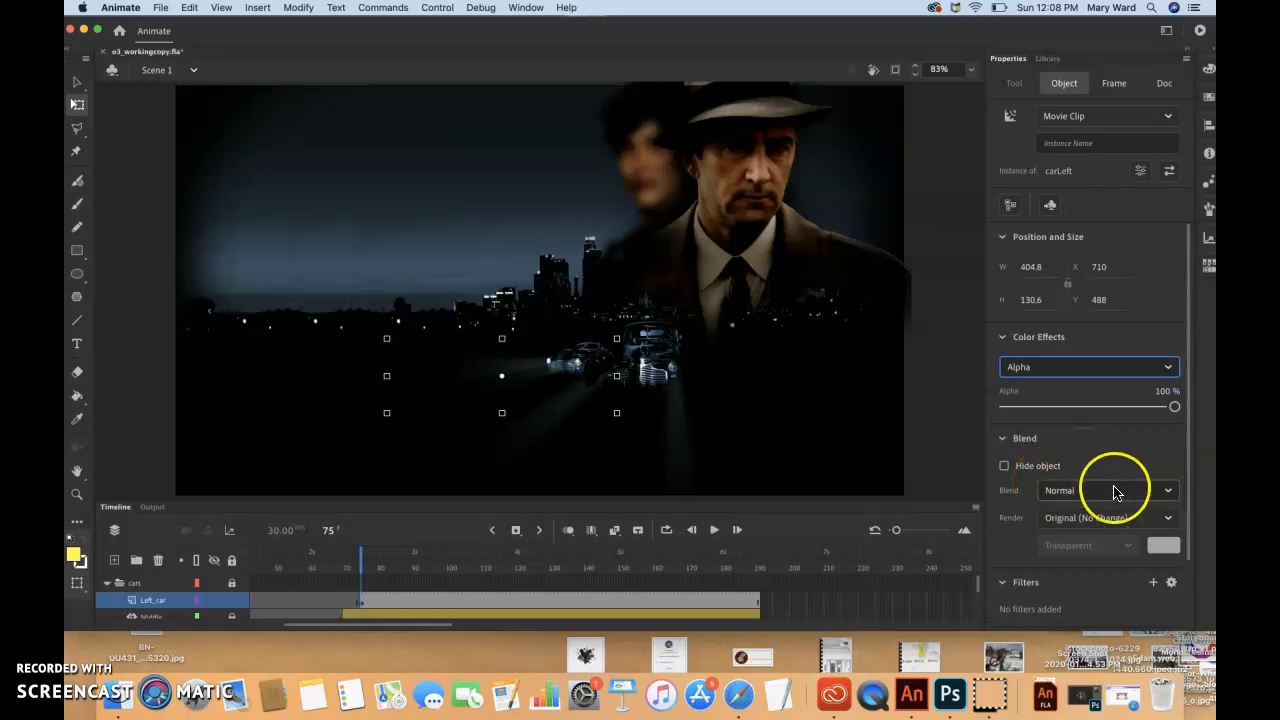
left_click_drag(1172, 406, 1005, 412)
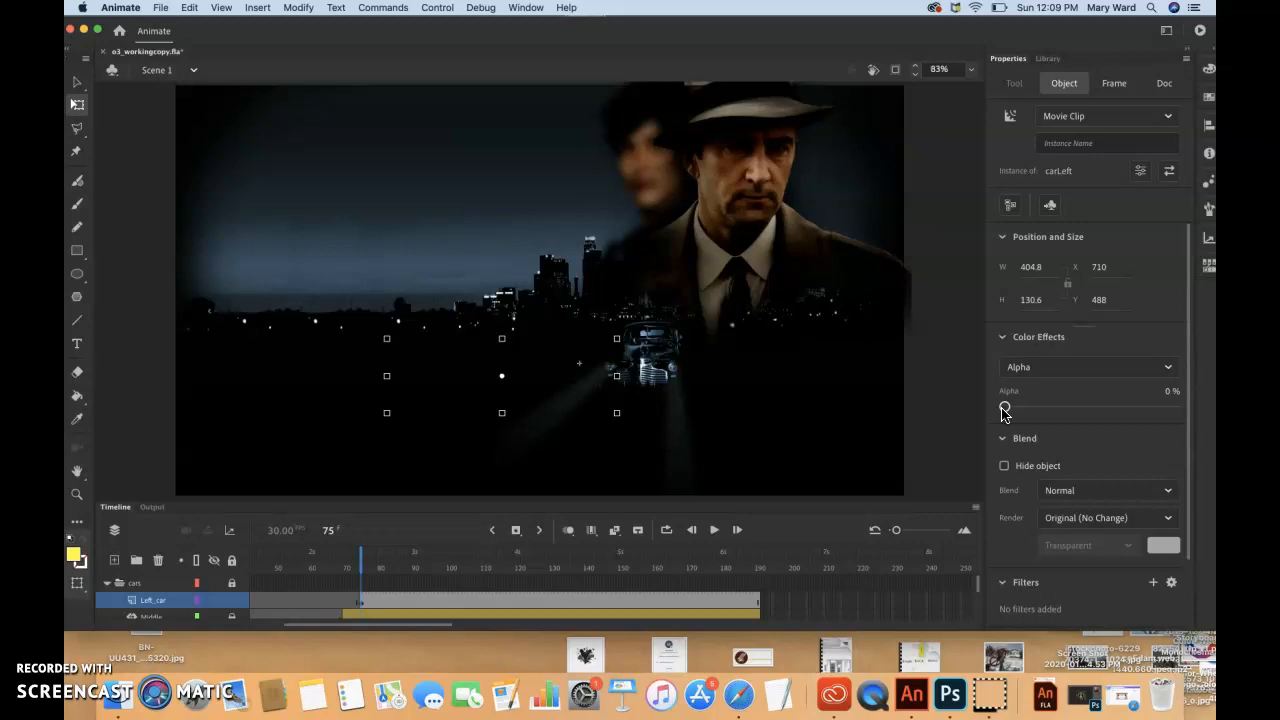
Create a motion tween for the carLeft instance on the Left_car layer, starting at frame 75
left_click(590, 534)
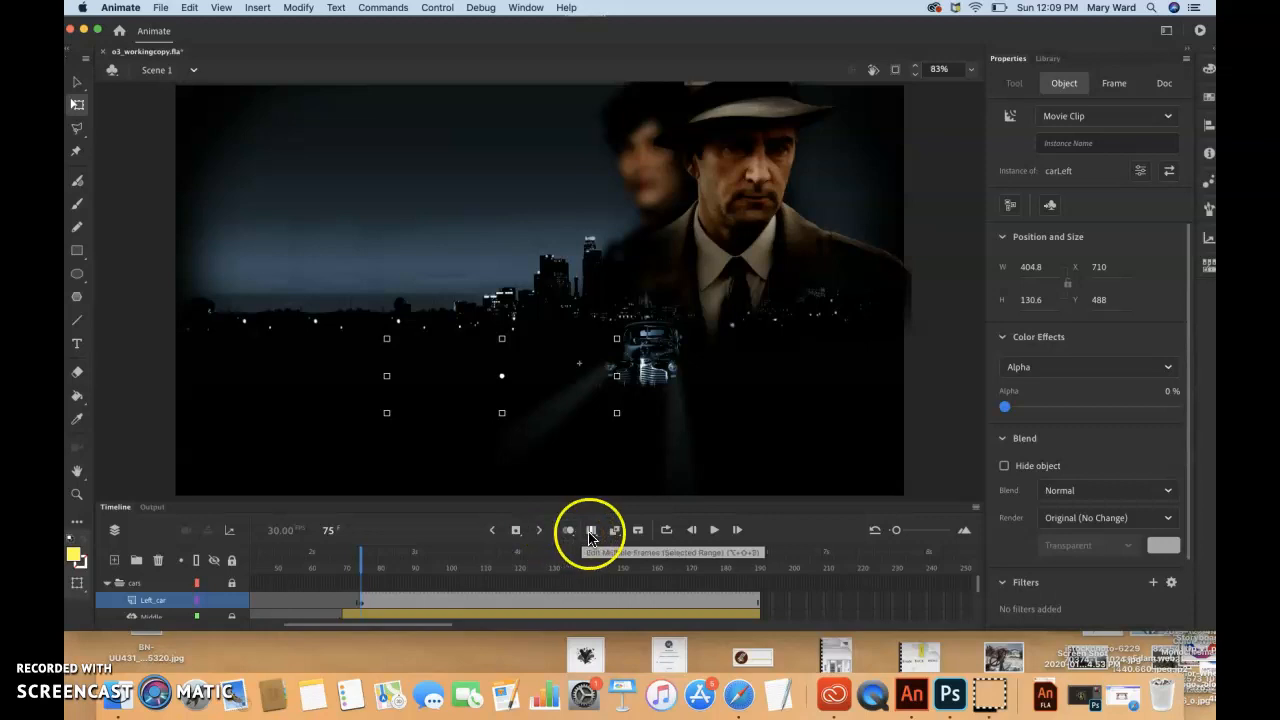
left_click(610, 535)
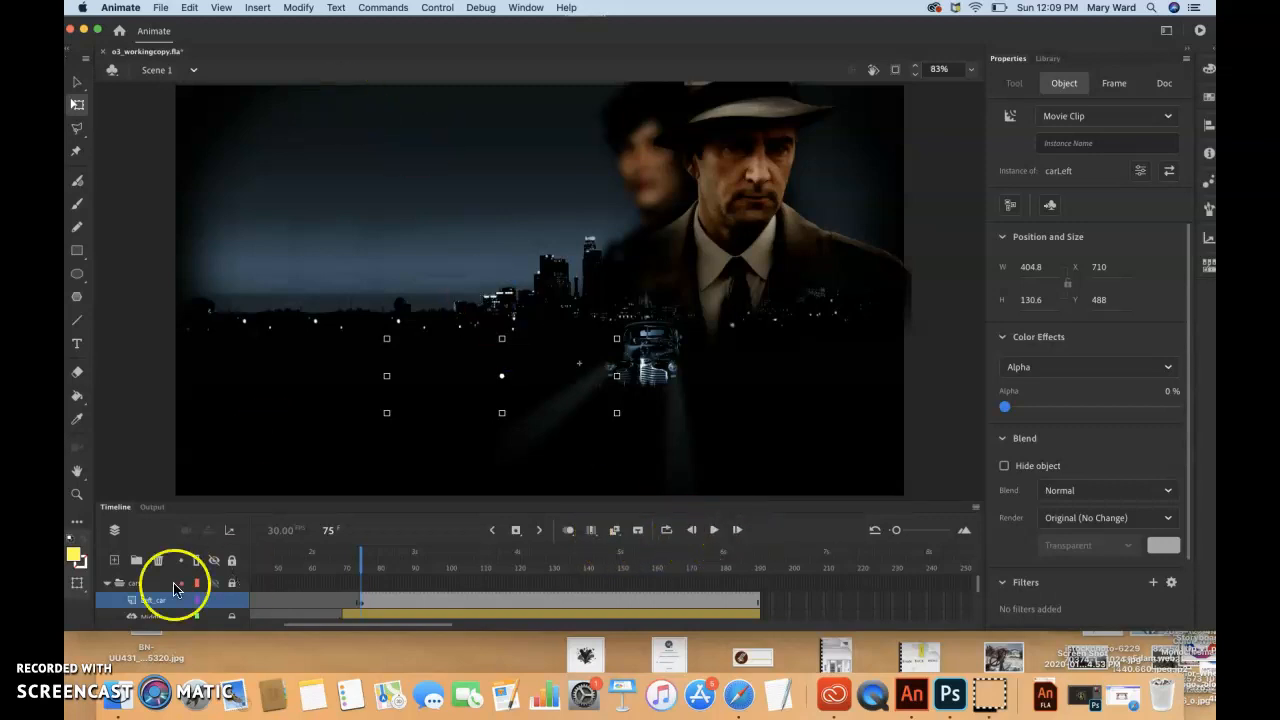
left_click(615, 532)
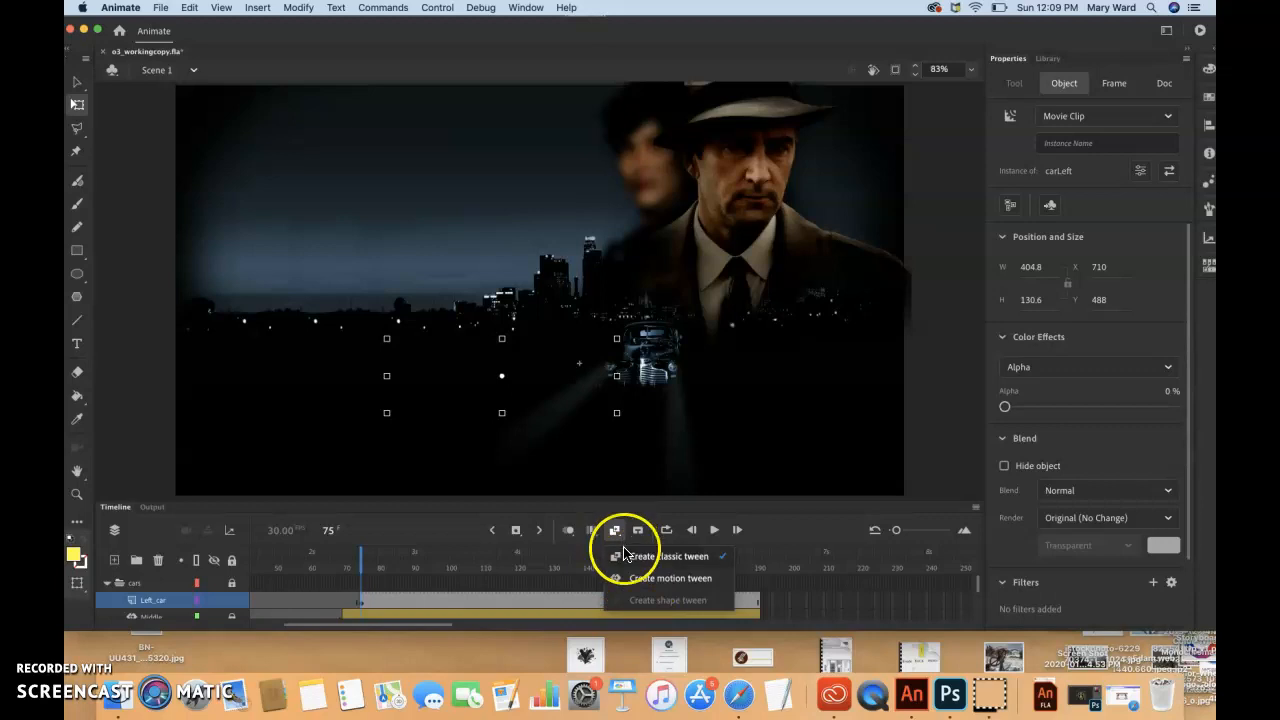
left_click(626, 579)
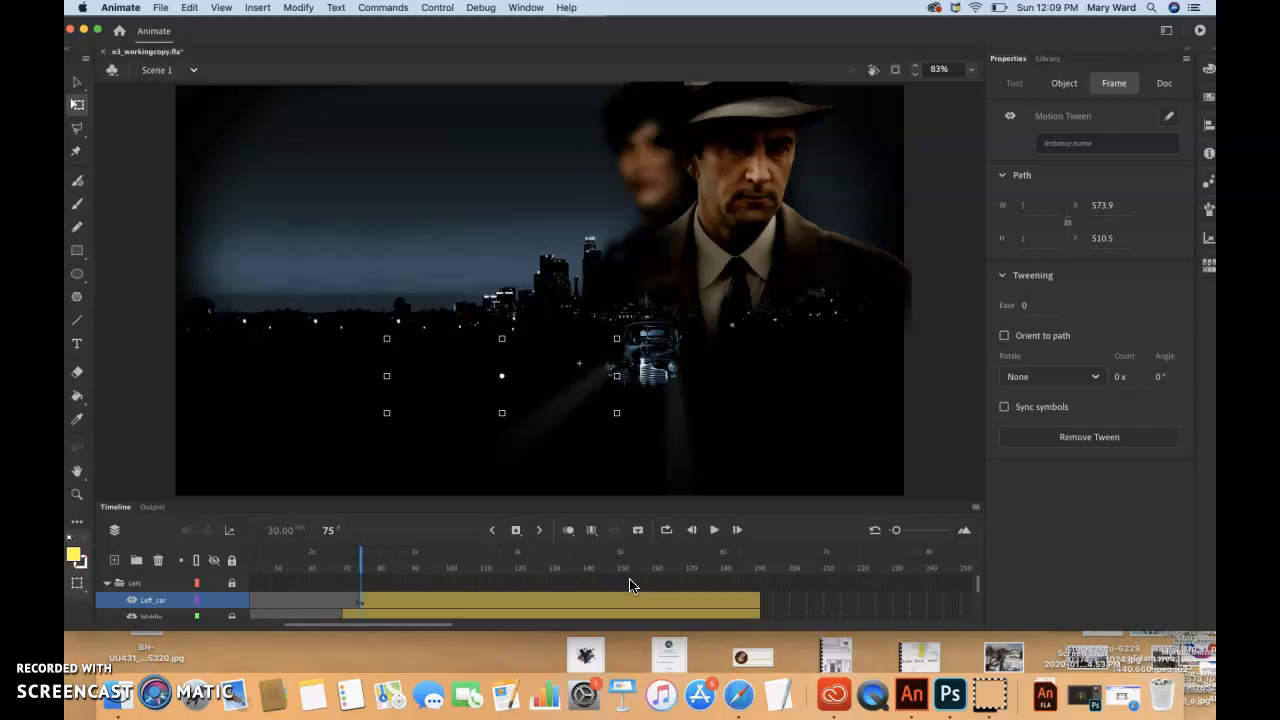
Go to frame 100 and set the carLeft instance's Alpha to 100%
left_click(599, 600)
left_click_drag(362, 558, 448, 566)
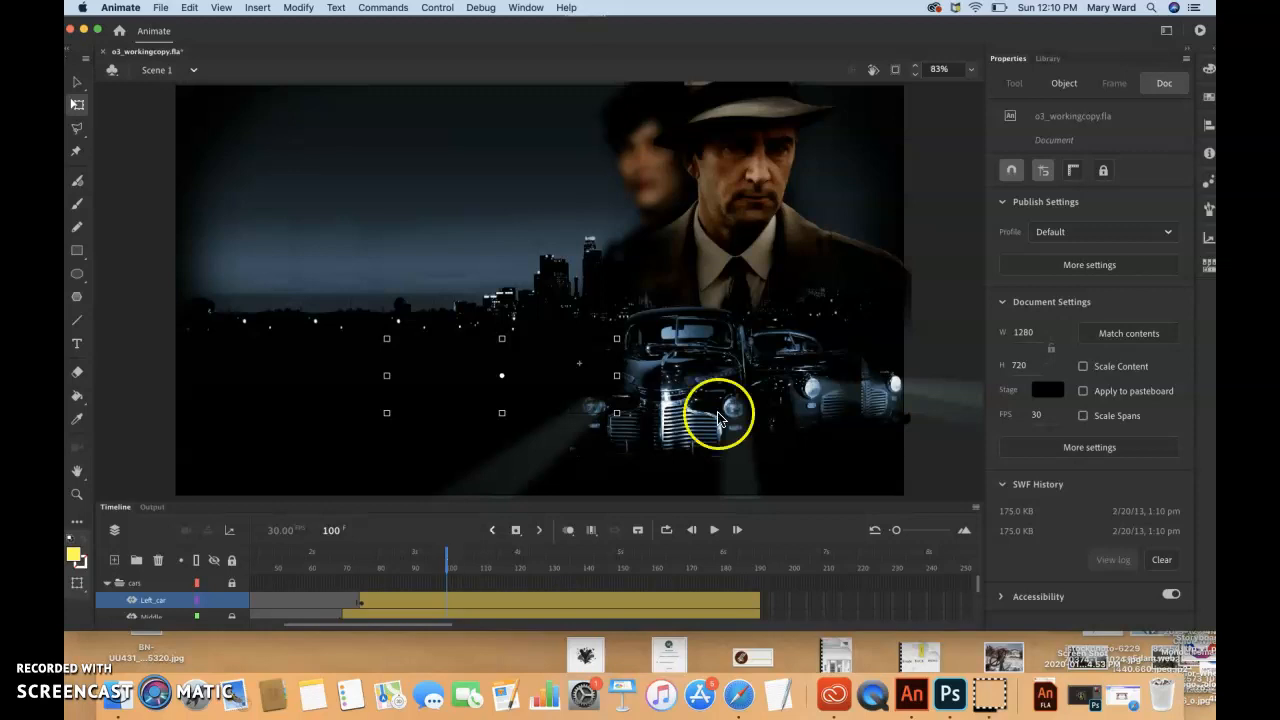
left_click(1060, 87)
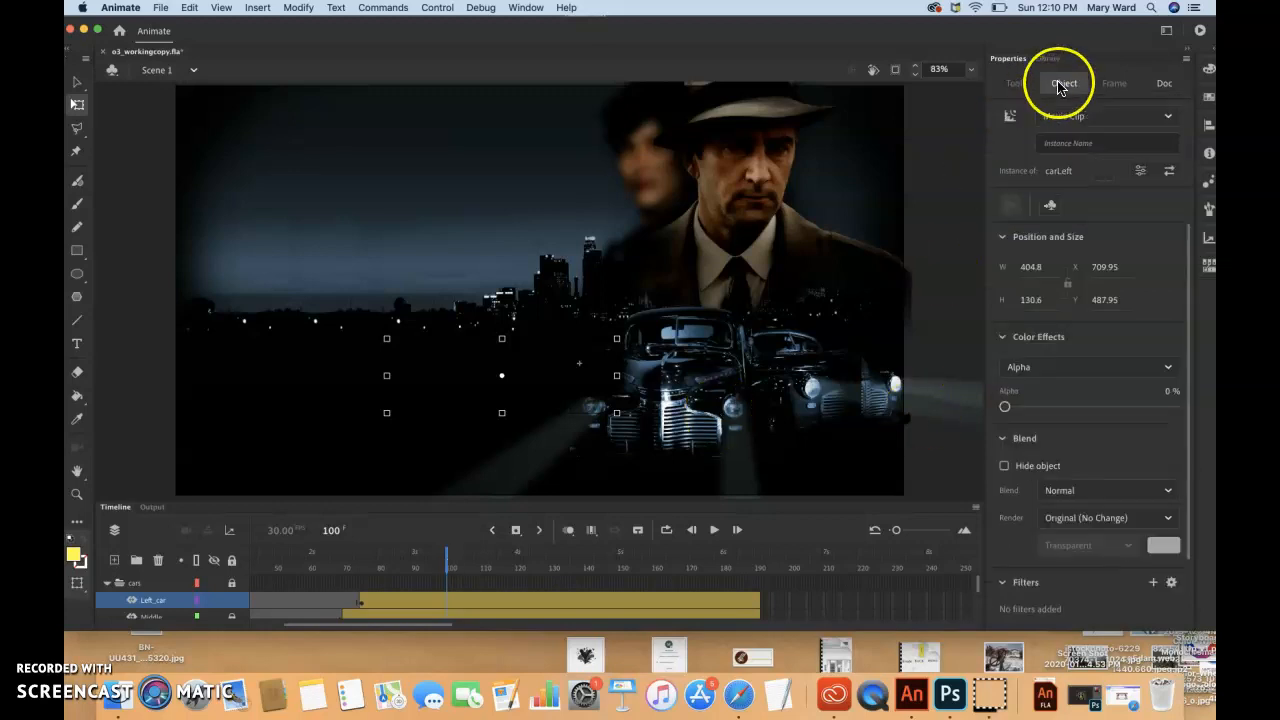
left_click_drag(1005, 408, 1194, 423)
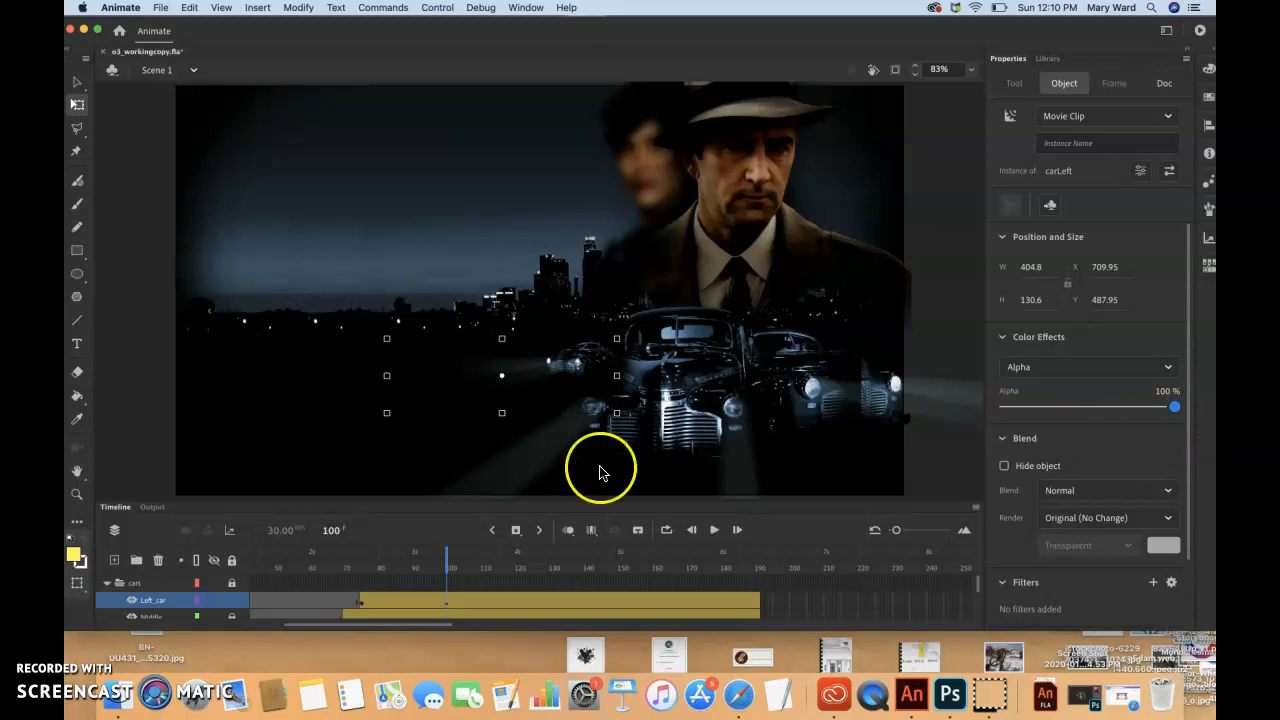
Scale the carLeft instance at frame 100 up proportionally with Free Transform to about 1499 px wide and 484 px high
left_click(447, 557)
mouse_move(447, 557)
left_mouse_down()
mouse_move(361, 566)
mouse_move(409, 556)
mouse_move(448, 572)
left_mouse_up()
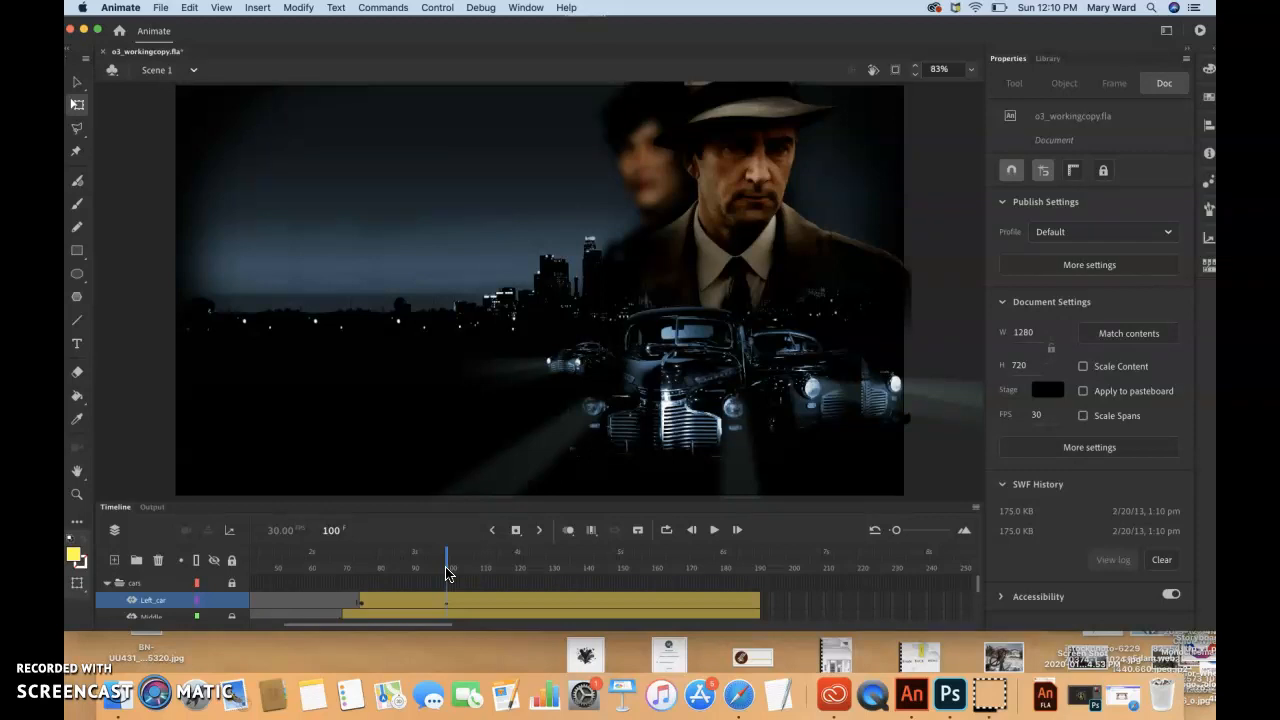
left_click(446, 600)
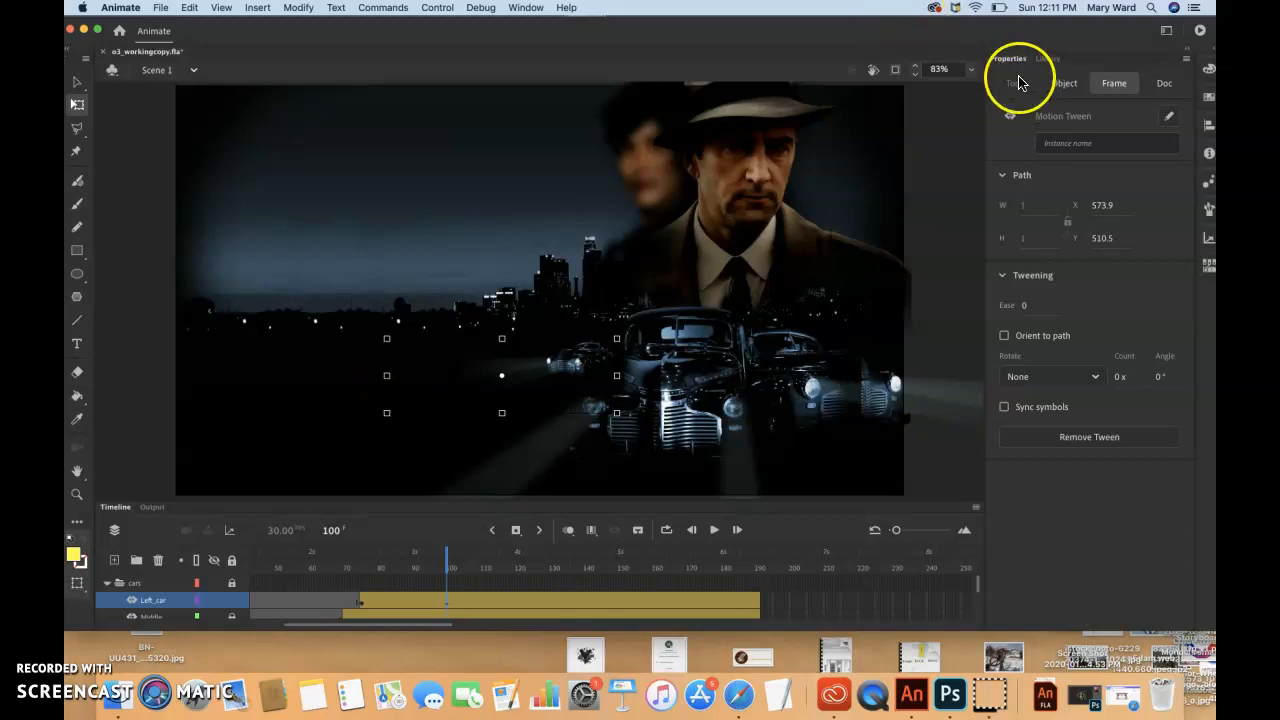
left_click(1063, 85)
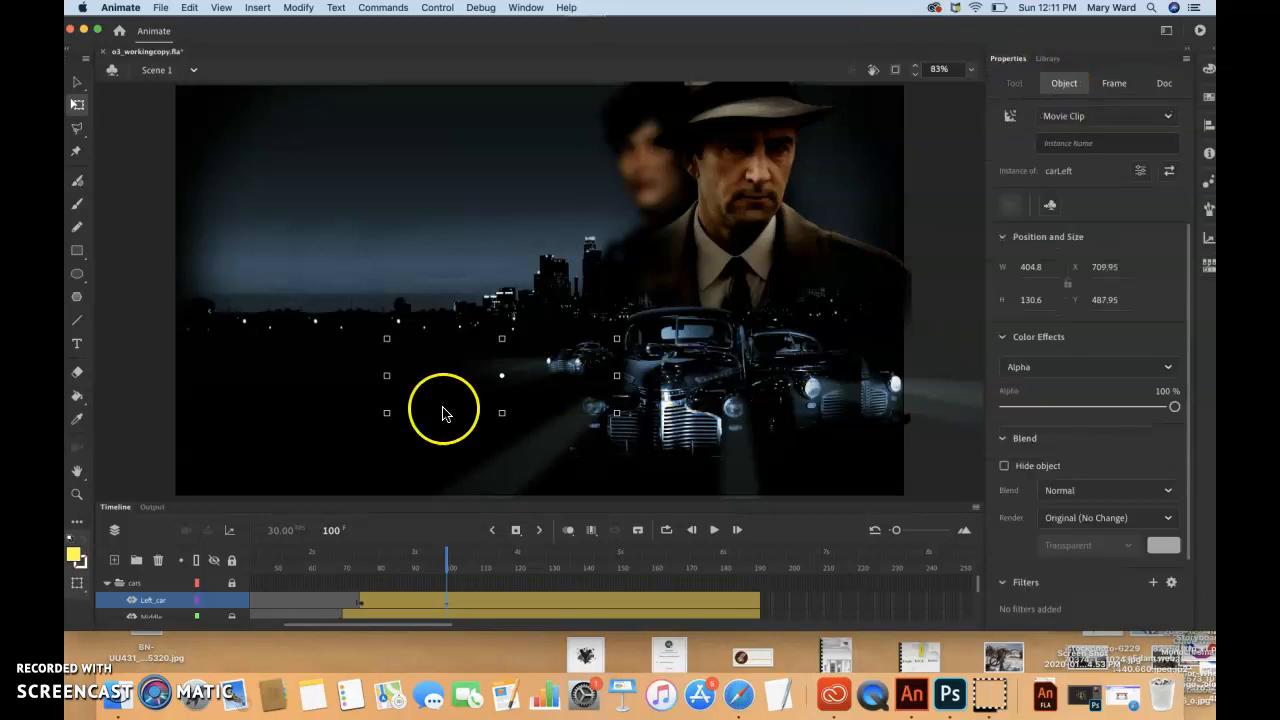
mouse_move(387, 418)
left_mouse_down()
mouse_move(329, 463)
mouse_move(371, 434)
left_mouse_up()
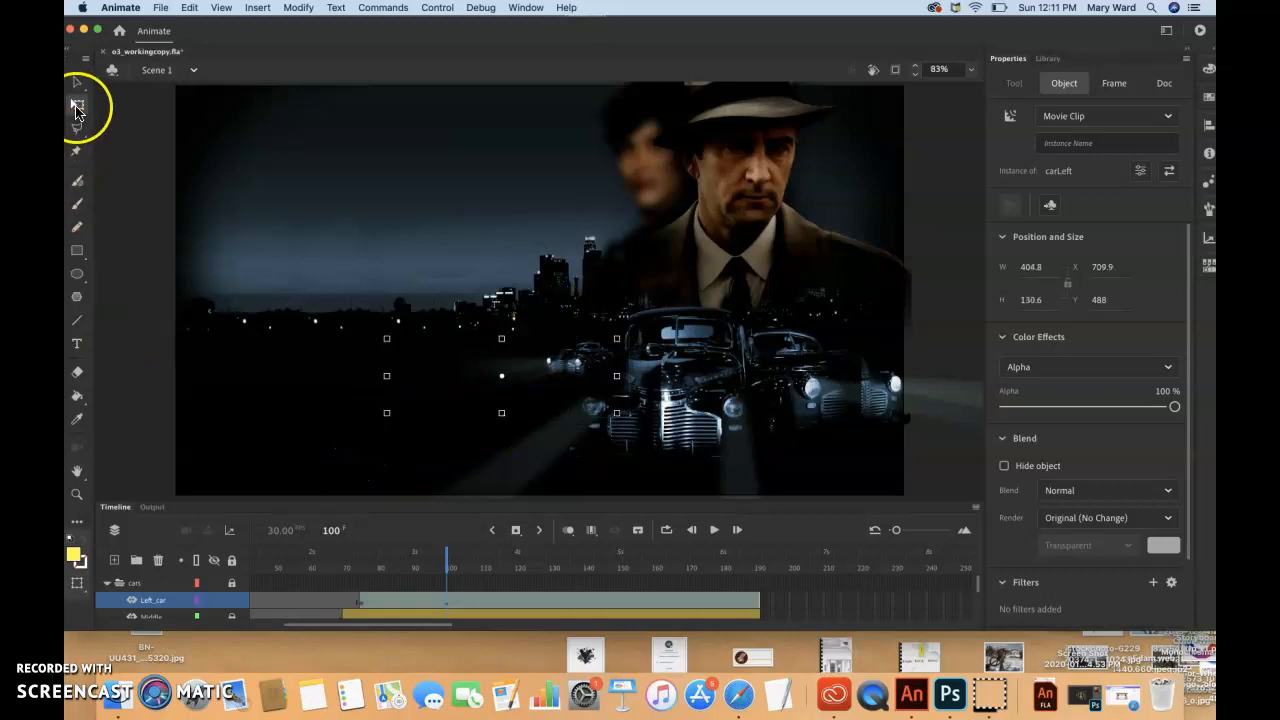
left_click_drag(617, 413, 816, 529)
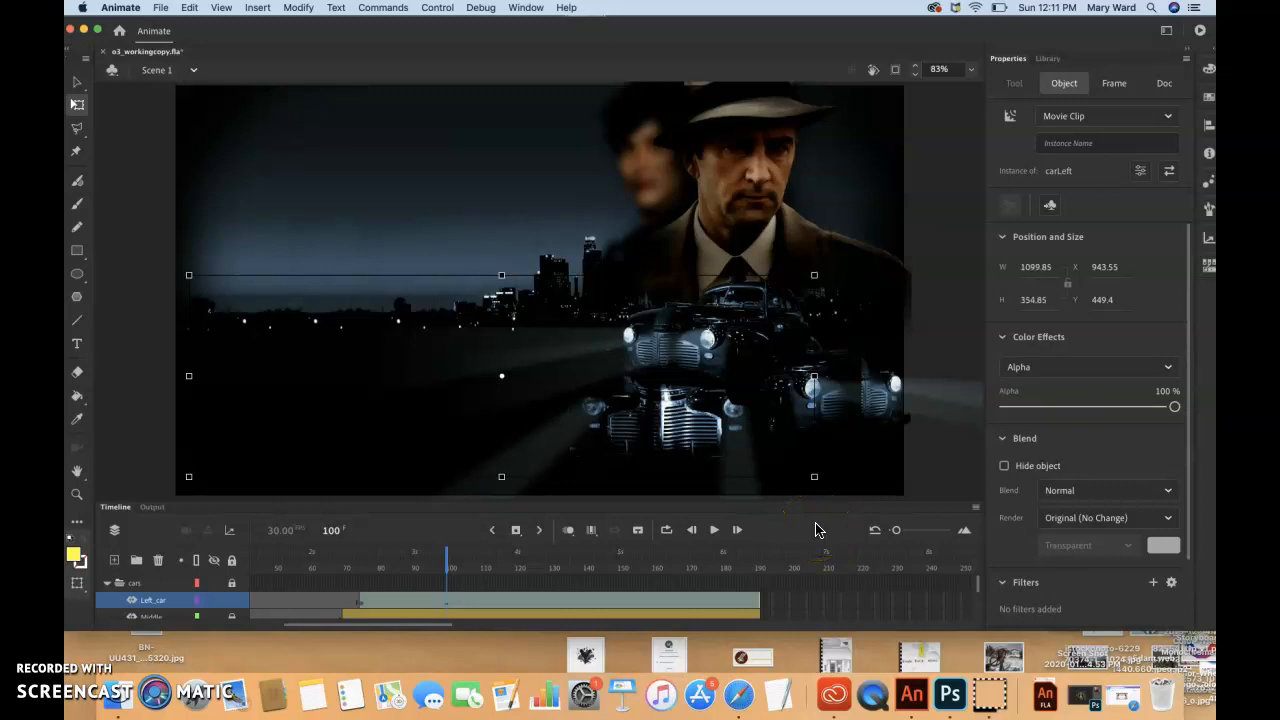
left_click_drag(814, 485, 829, 489)
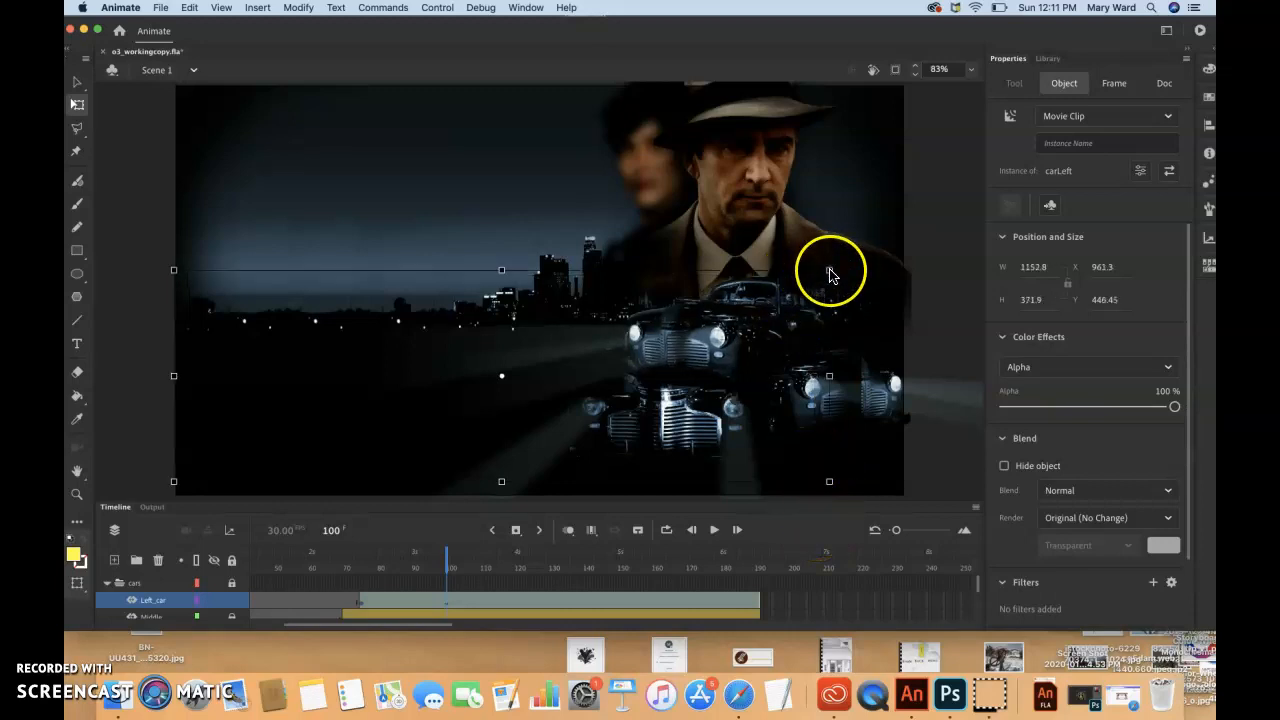
left_click_drag(846, 242, 923, 244)
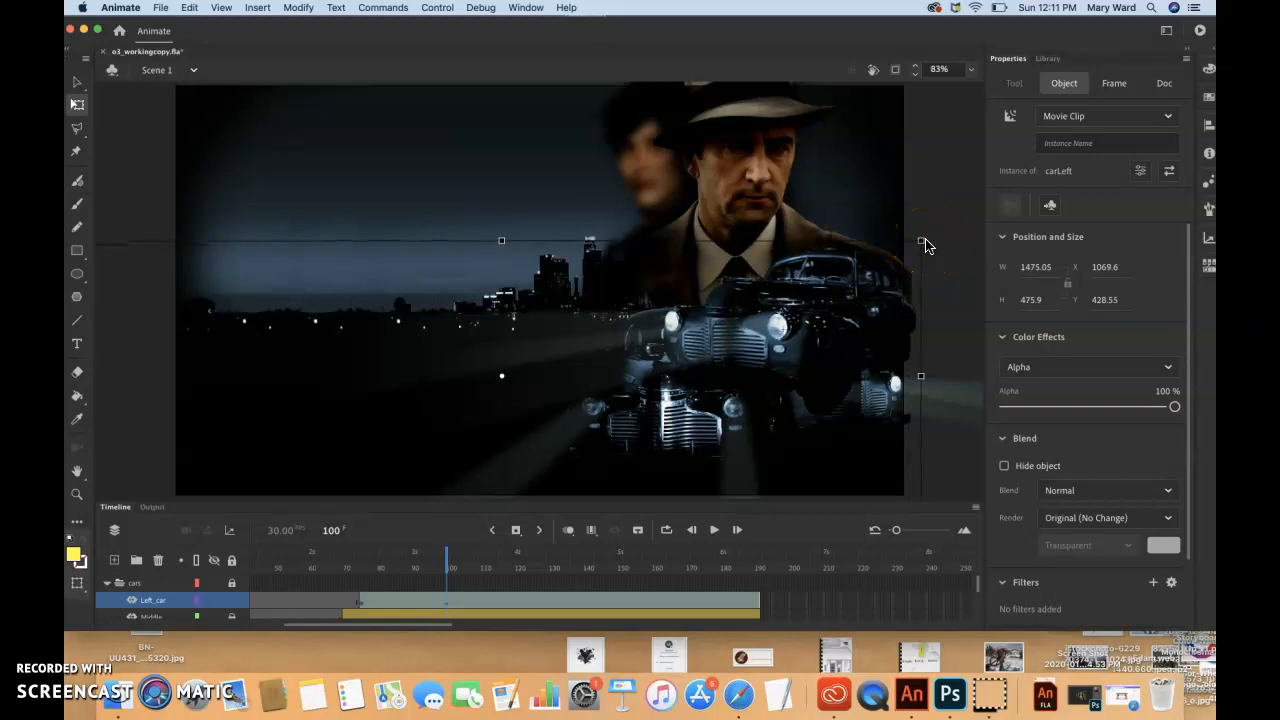
mouse_move(924, 242)
left_mouse_down()
mouse_move(935, 230)
mouse_move(928, 245)
left_mouse_up()
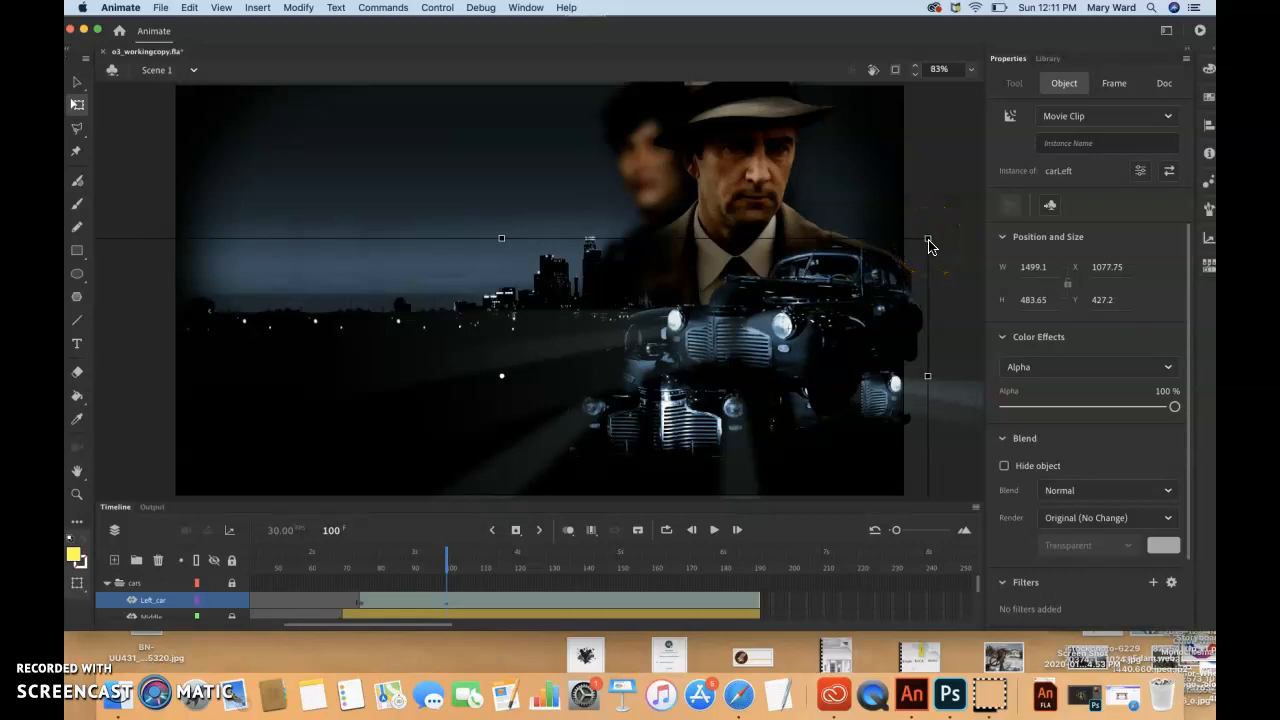
left_click(836, 316)
Position the enlarged carLeft instance at X 607 and Y 545 on frame 100
left_click(1106, 270)
type("607")
left_click(1107, 299)
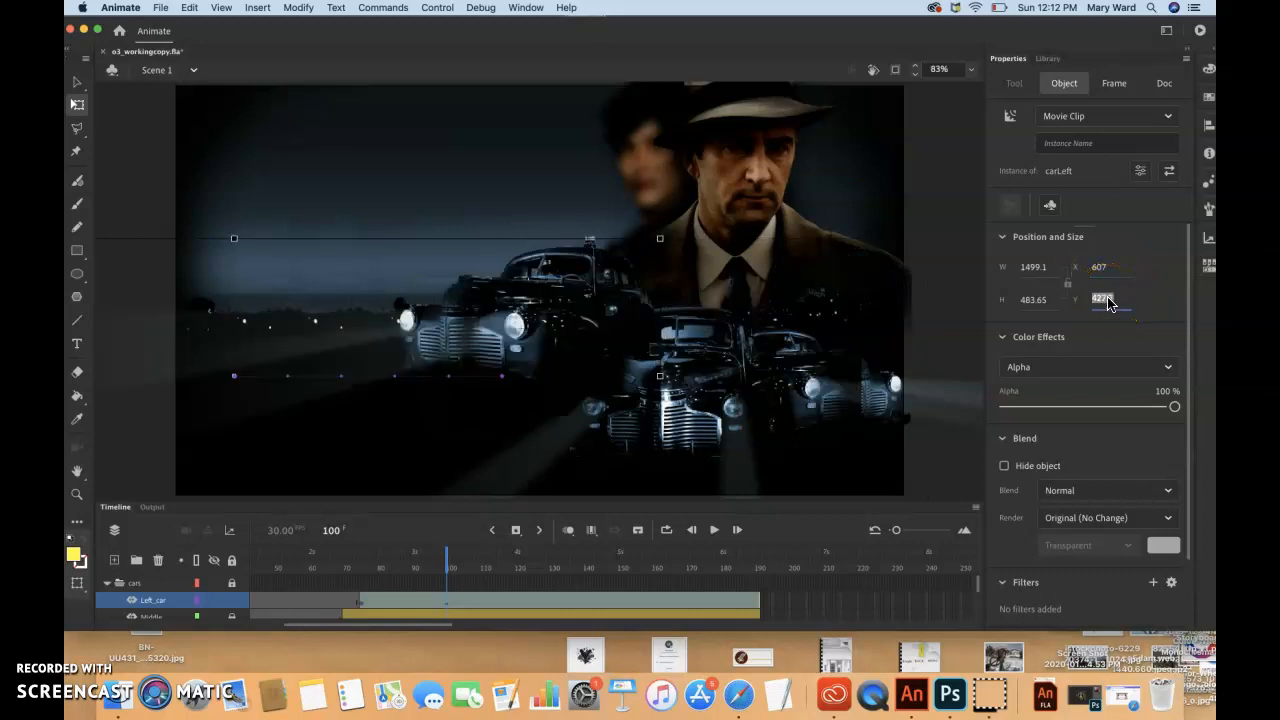
type("545")
key("Return")
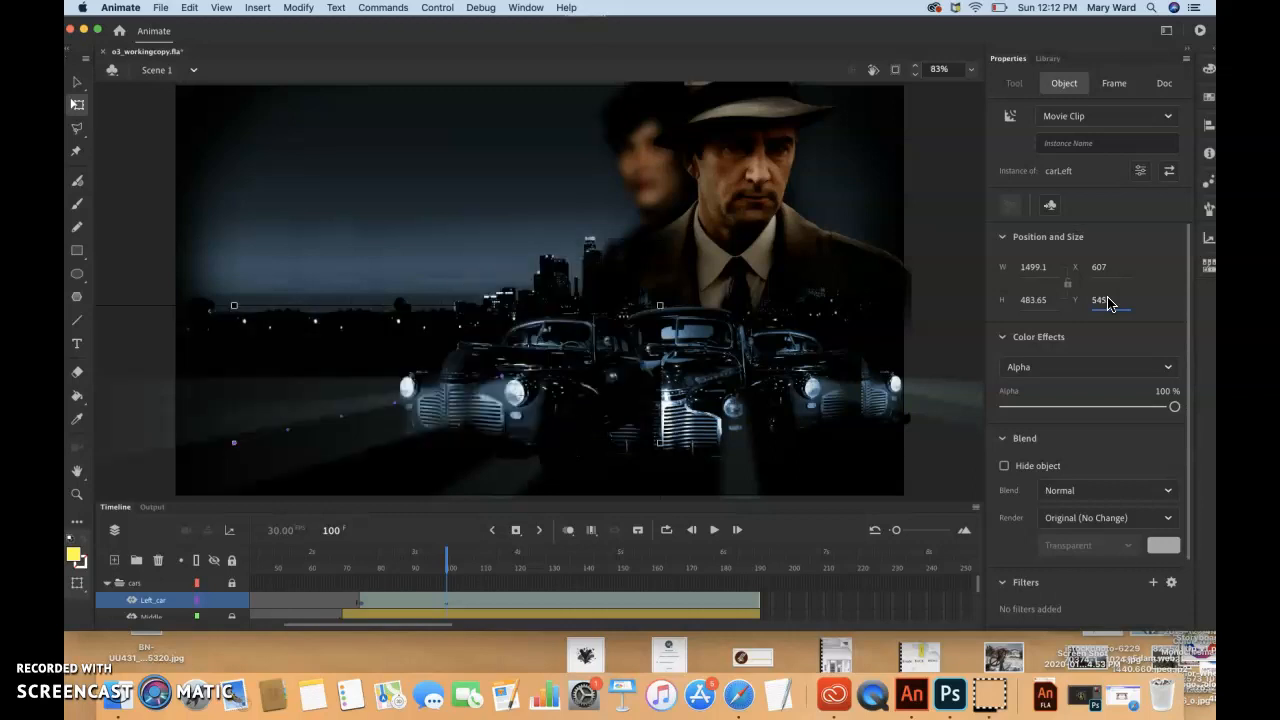
left_click(1104, 268)
Move the Left_car layer below the middle car's layer and scrub to frame 106 to check the stacking of the cars
left_click_drag(446, 553, 450, 585)
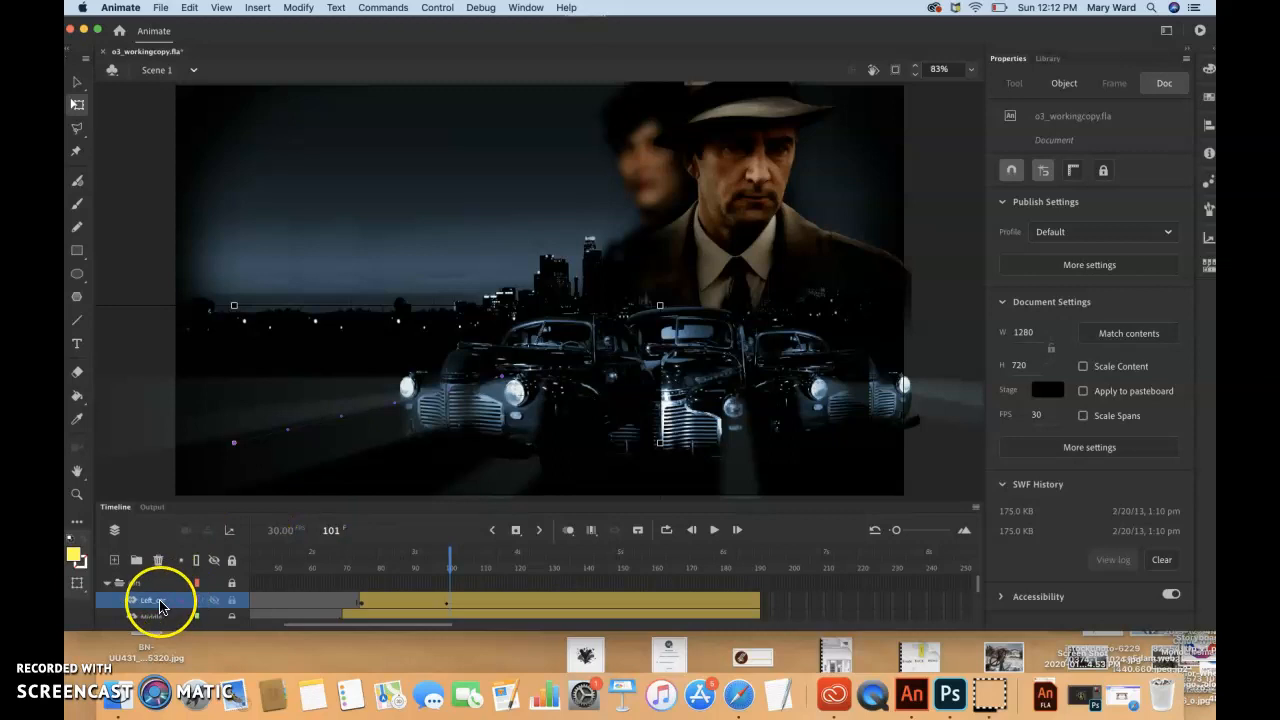
scroll(160, 606, "right", 3)
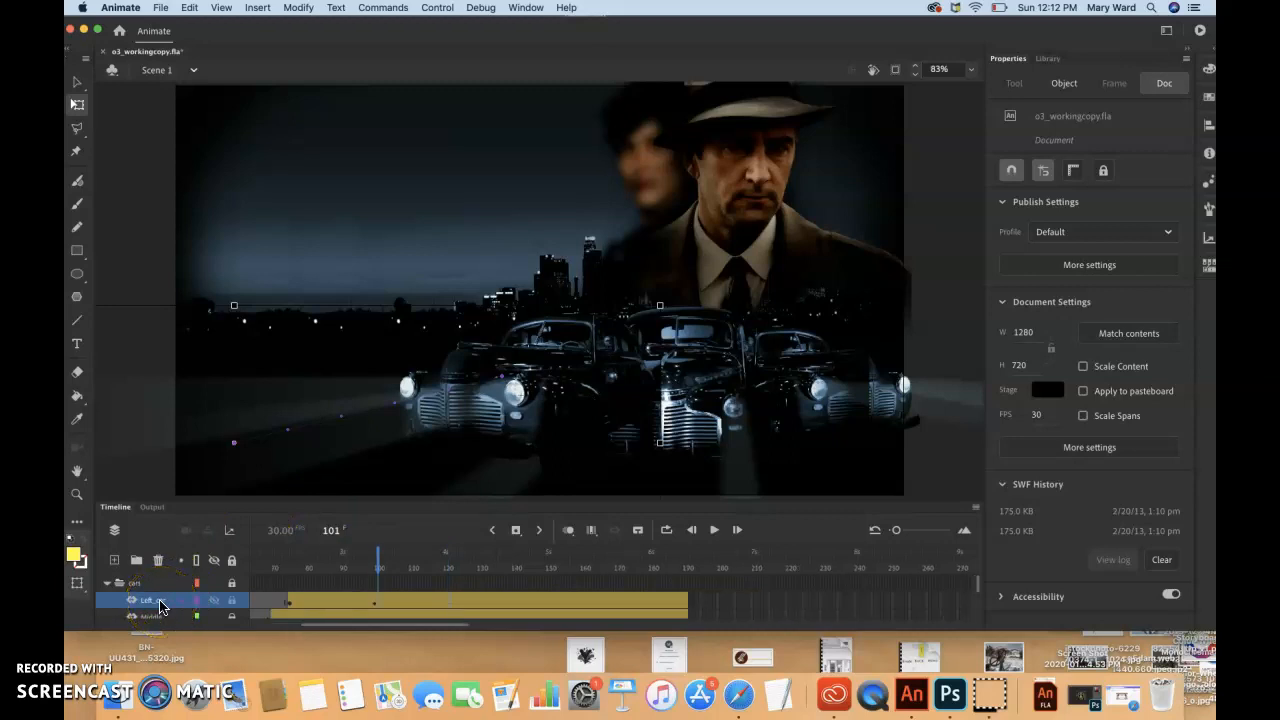
scroll(160, 606, "down", 1)
left_click(157, 586)
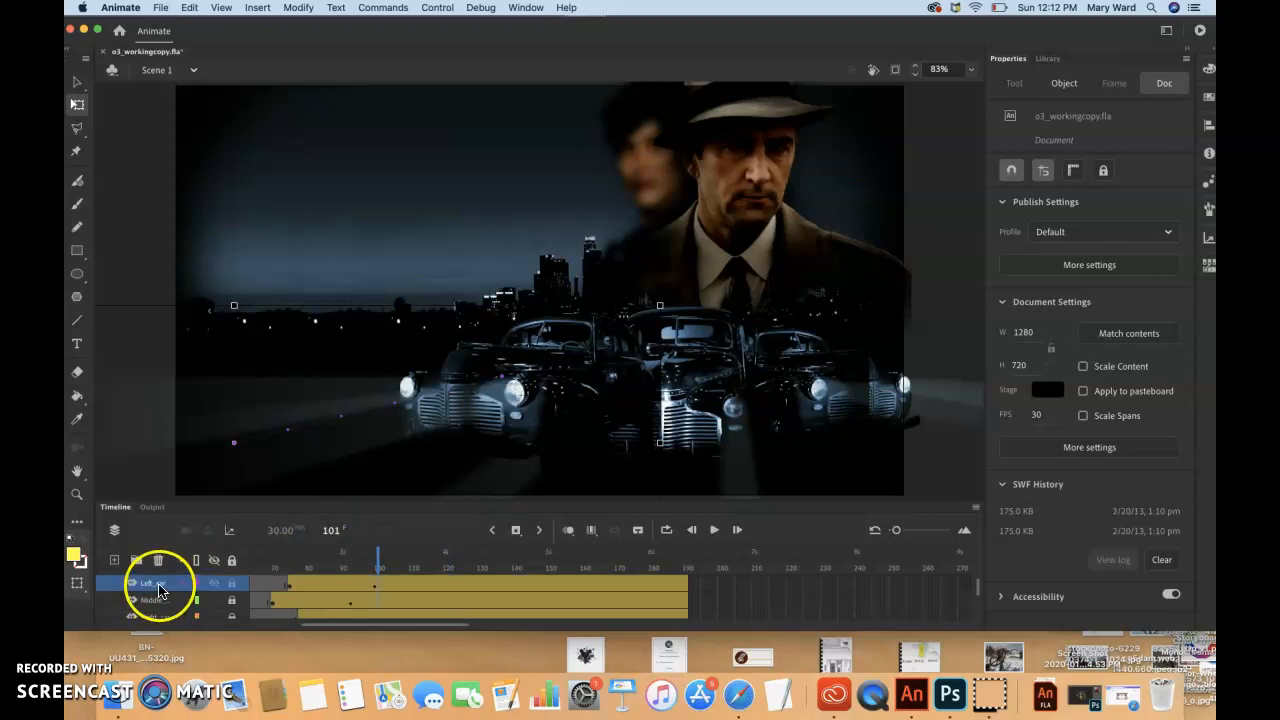
left_click_drag(157, 588, 156, 606)
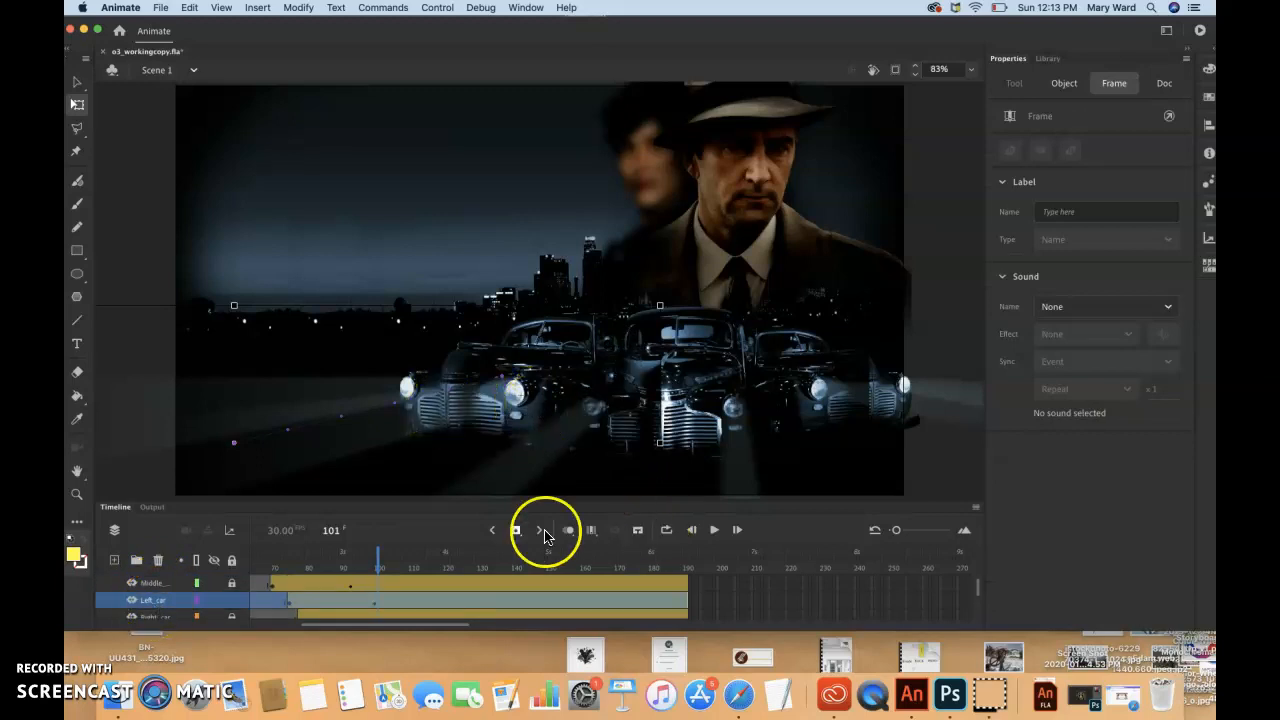
mouse_move(380, 553)
left_mouse_down()
mouse_move(275, 553)
mouse_move(393, 572)
left_mouse_up()
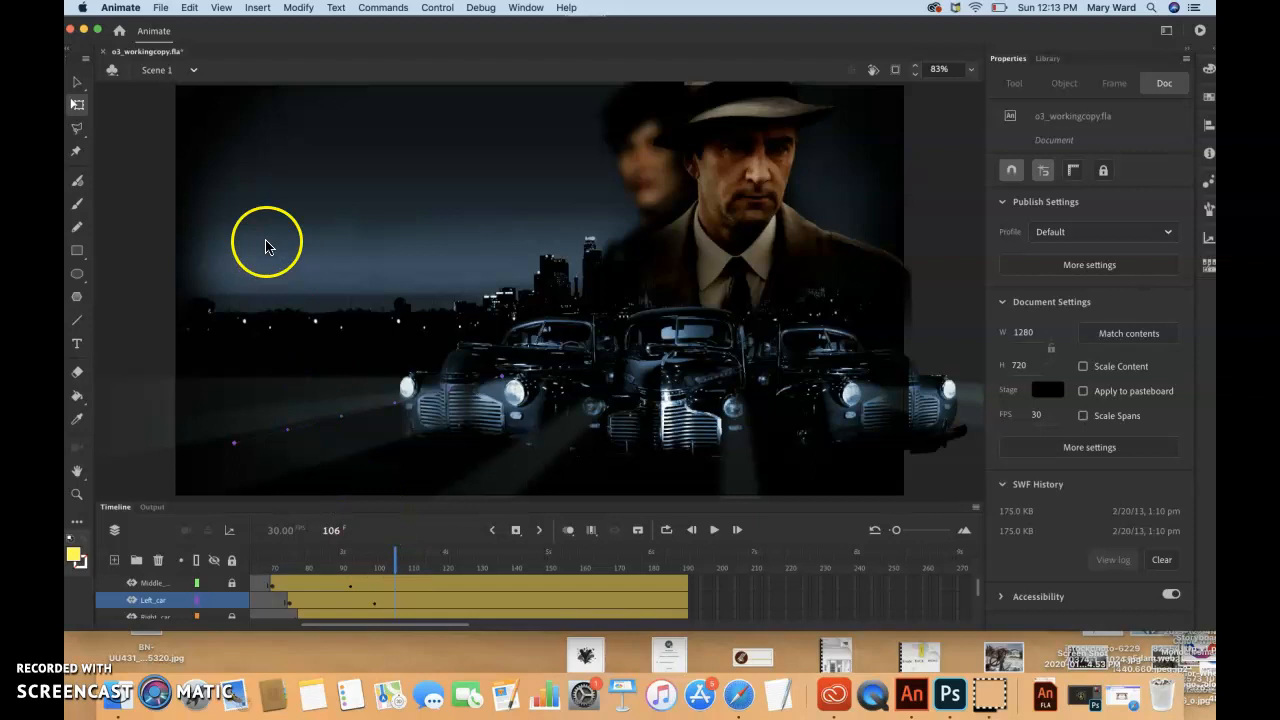
Save the o3_workingcopy.fla document
left_click(161, 8)
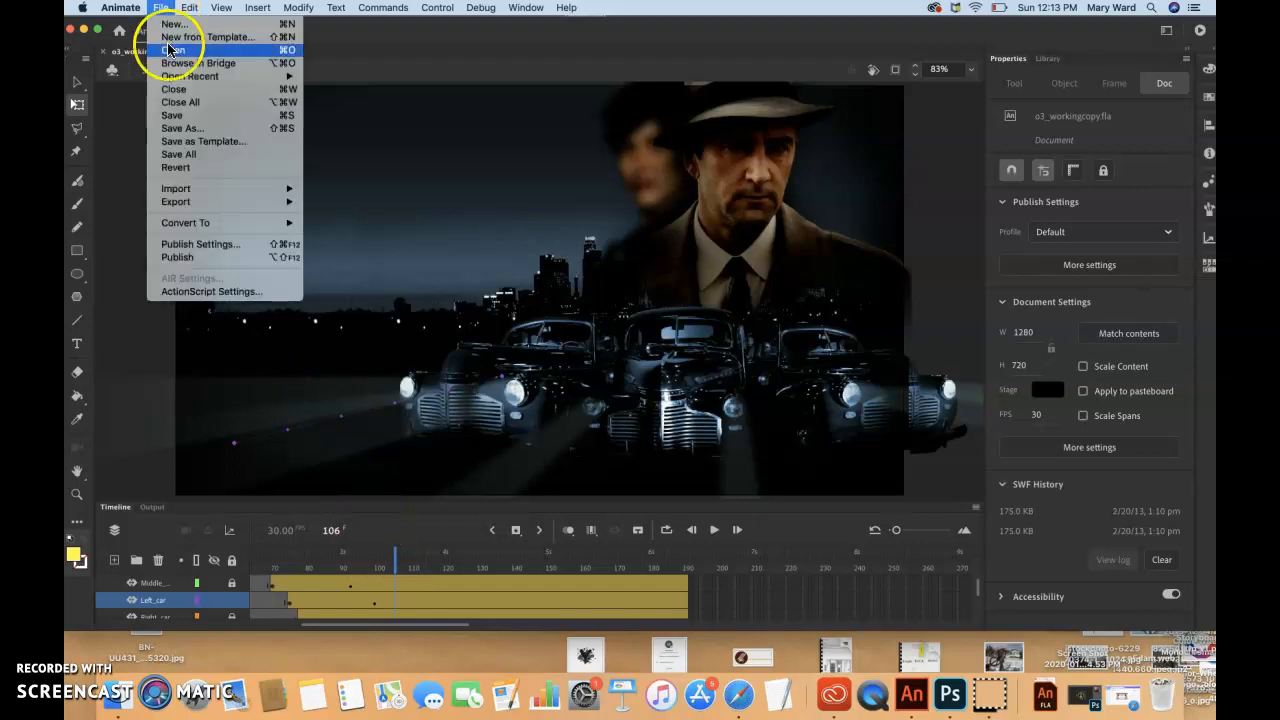
left_click(181, 119)
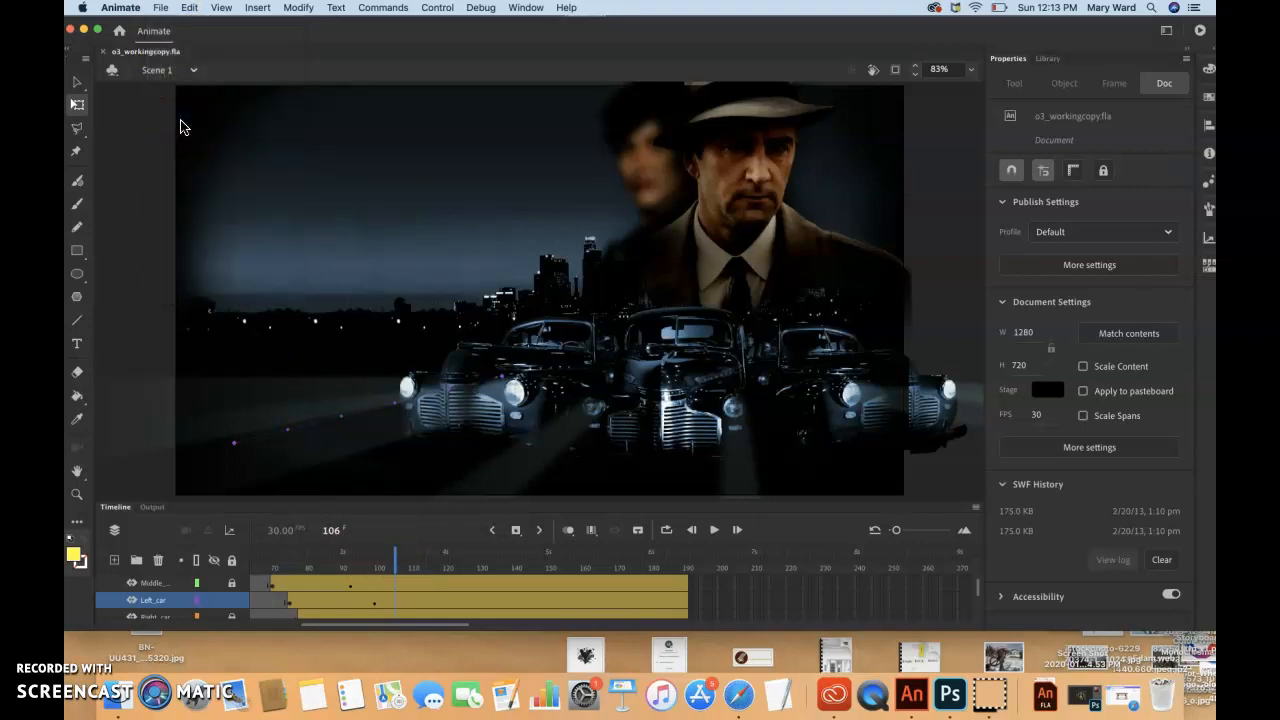
left_click(104, 648)
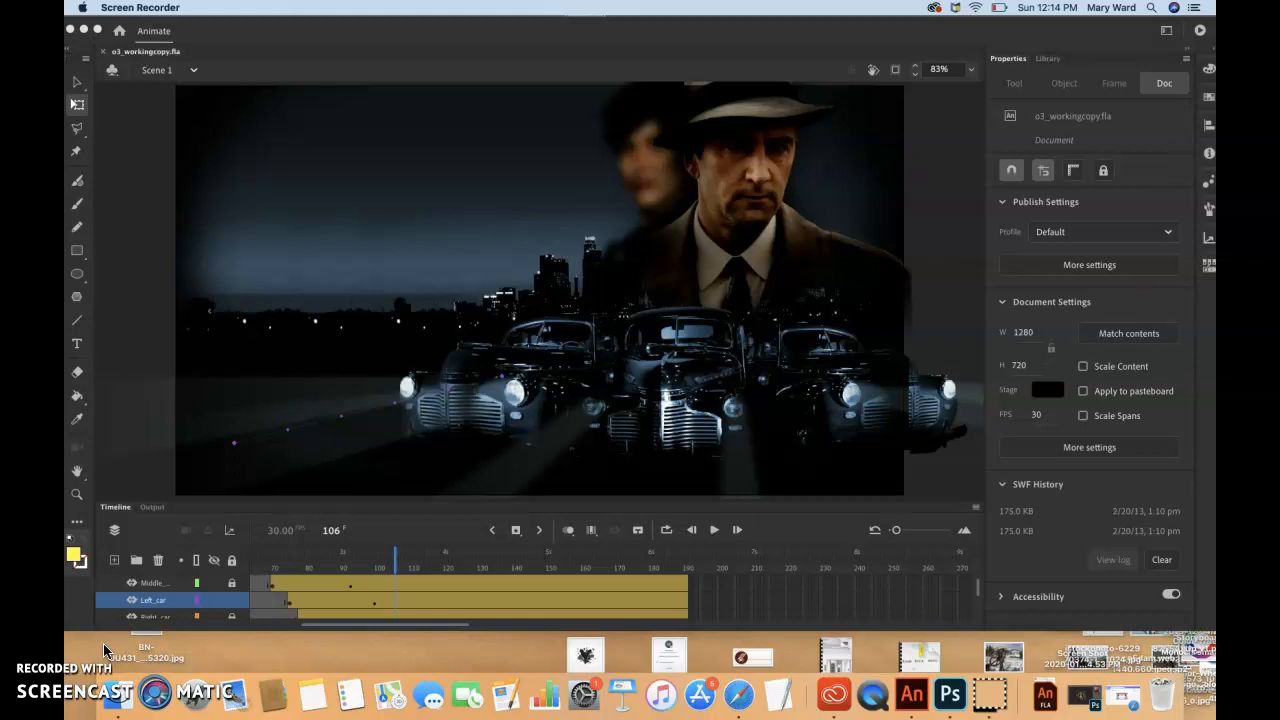
Unlock the middle car and Right_car layers in the cars folder
left_click(233, 598)
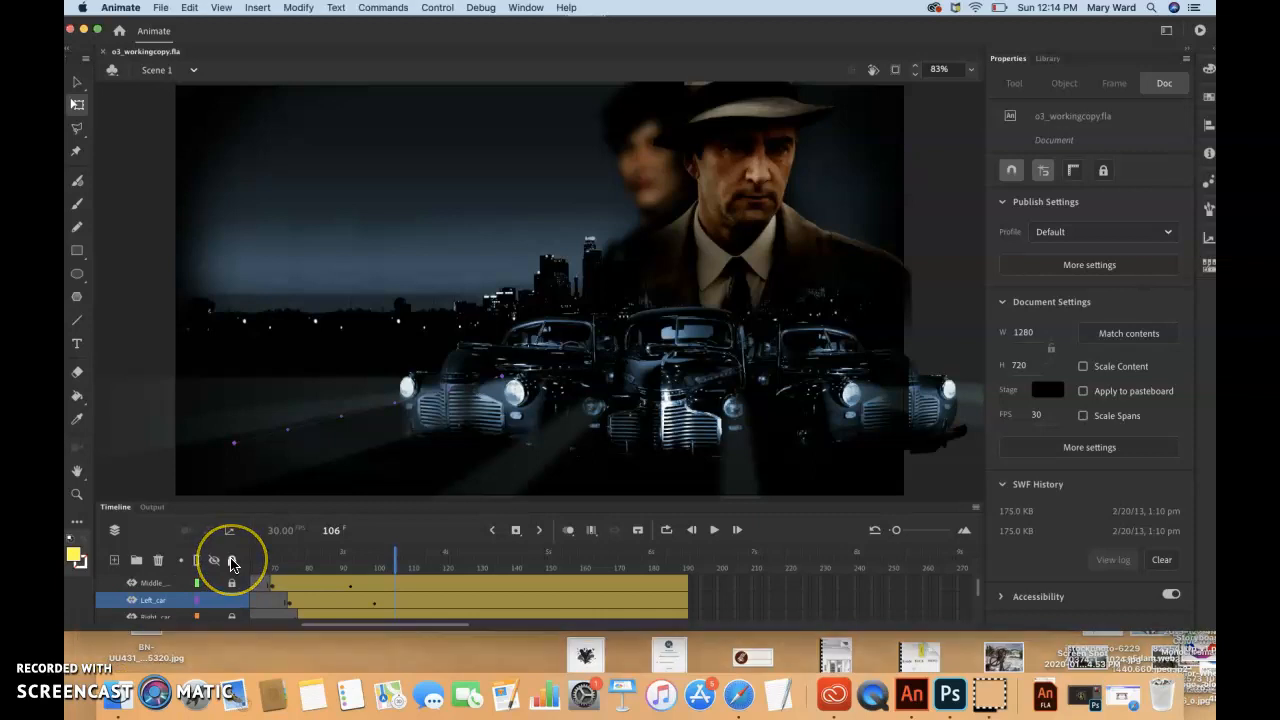
left_click(230, 586)
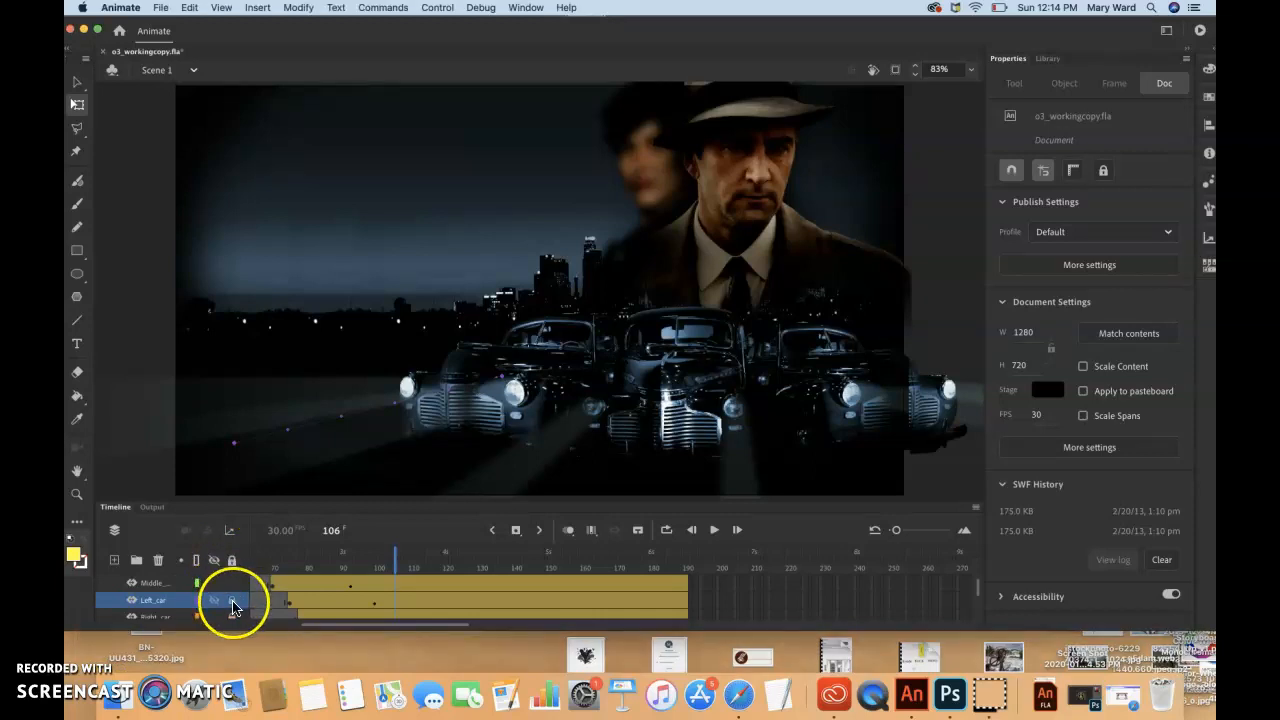
scroll(230, 618, "down", 1)
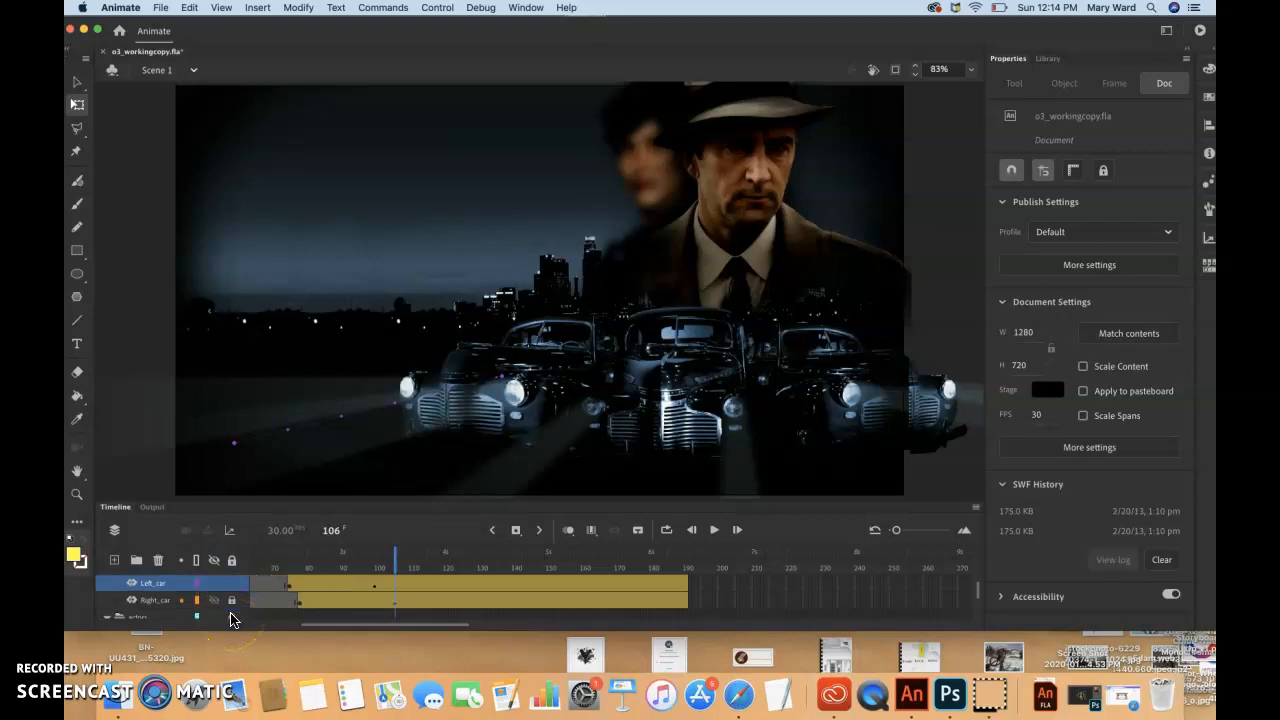
scroll(231, 619, "right", 2)
left_click(231, 602)
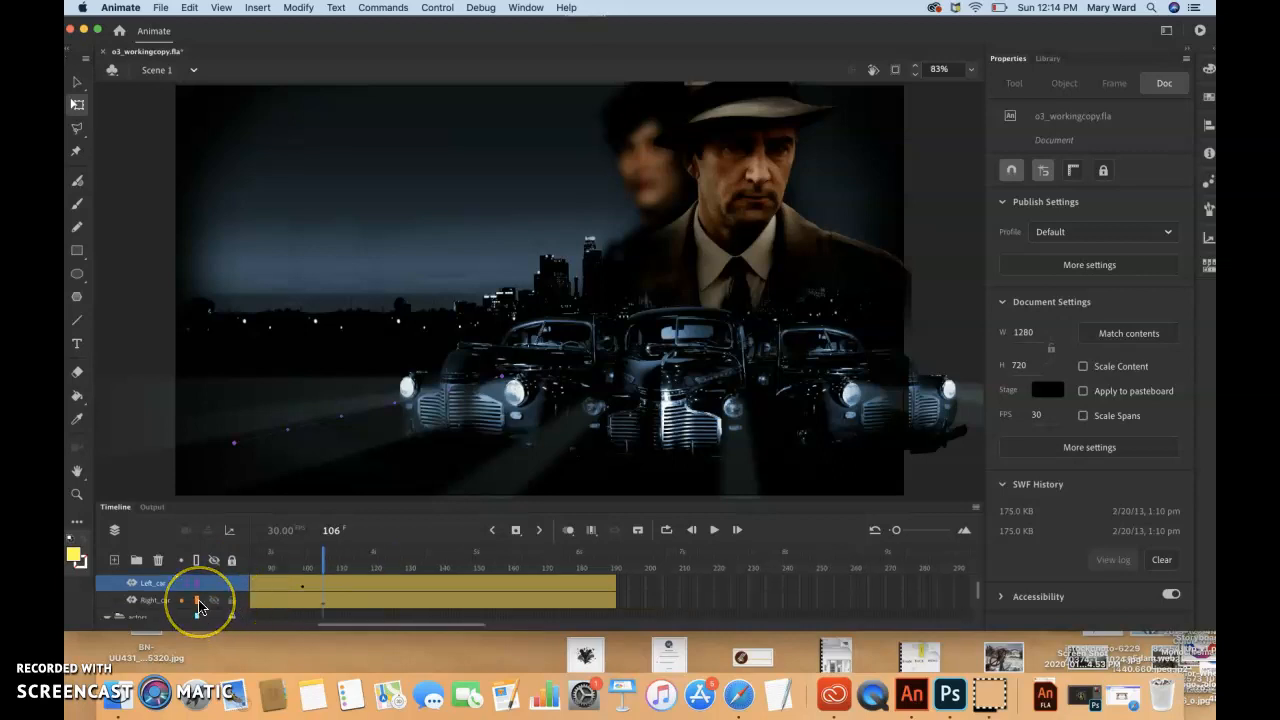
Look through the car and actor layers, and extend the program window's height slightly
scroll(200, 607, "up", 2)
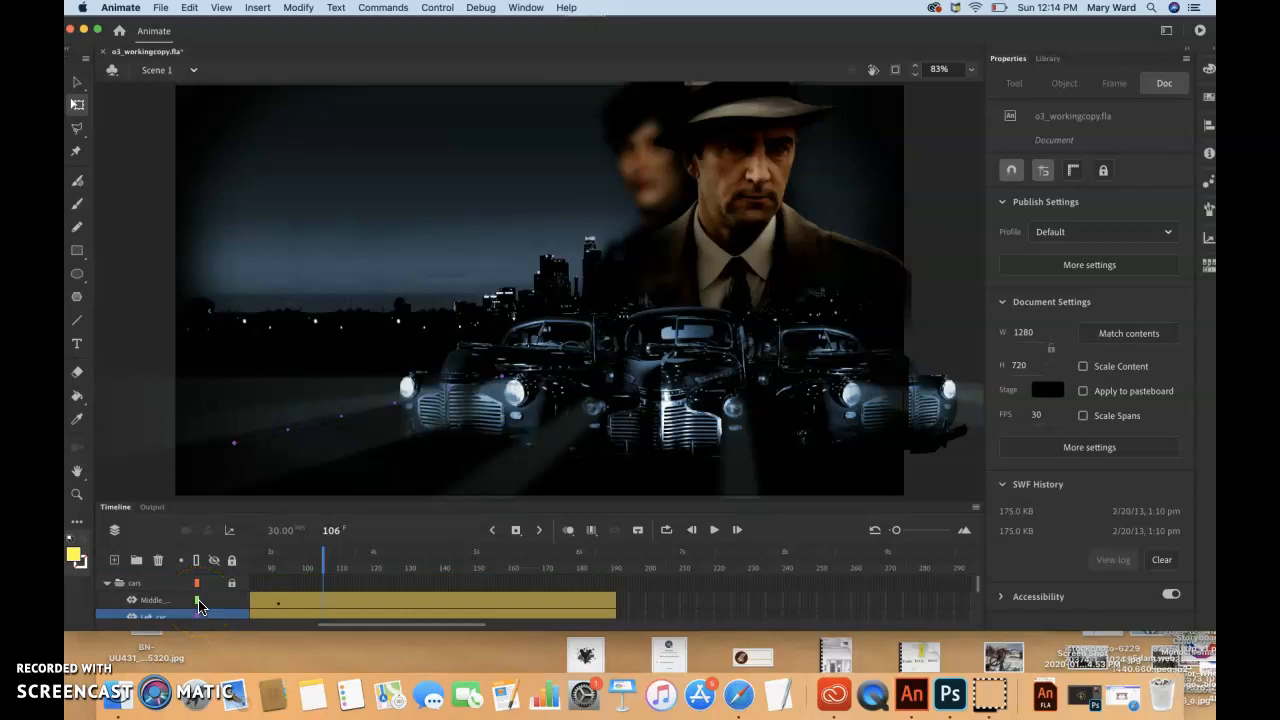
scroll(199, 606, "down", 3)
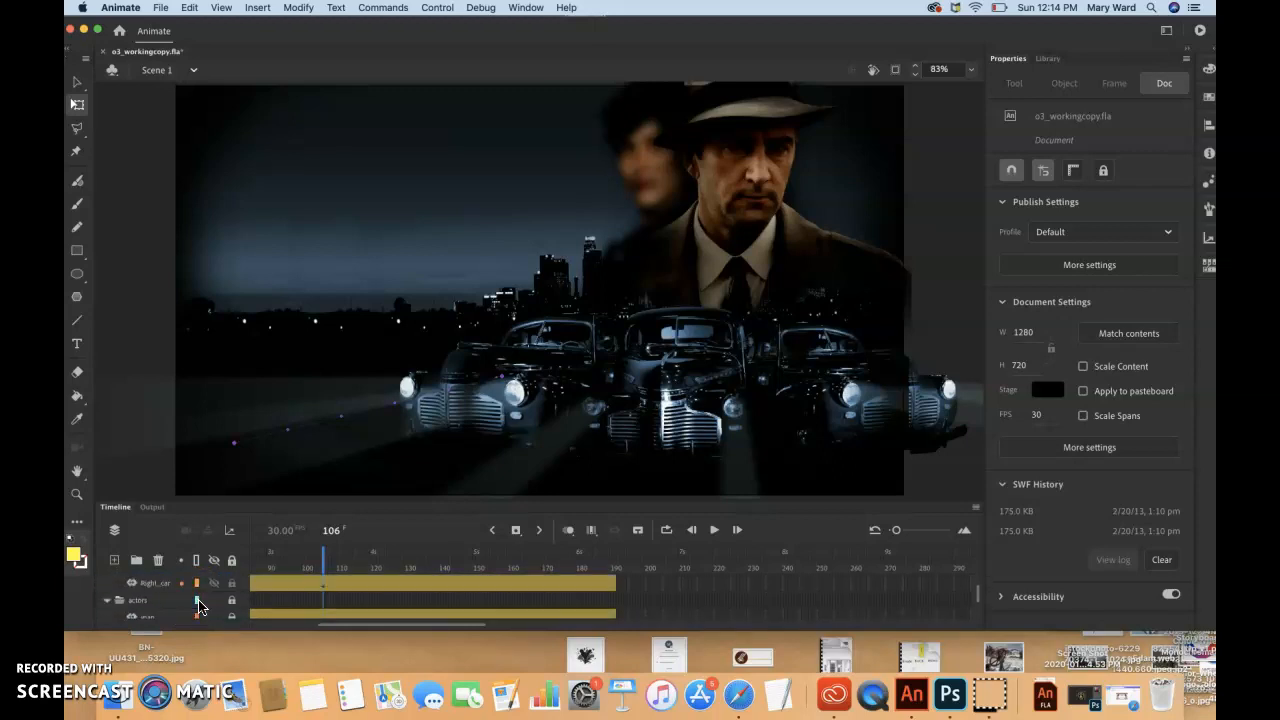
scroll(199, 606, "up", 3)
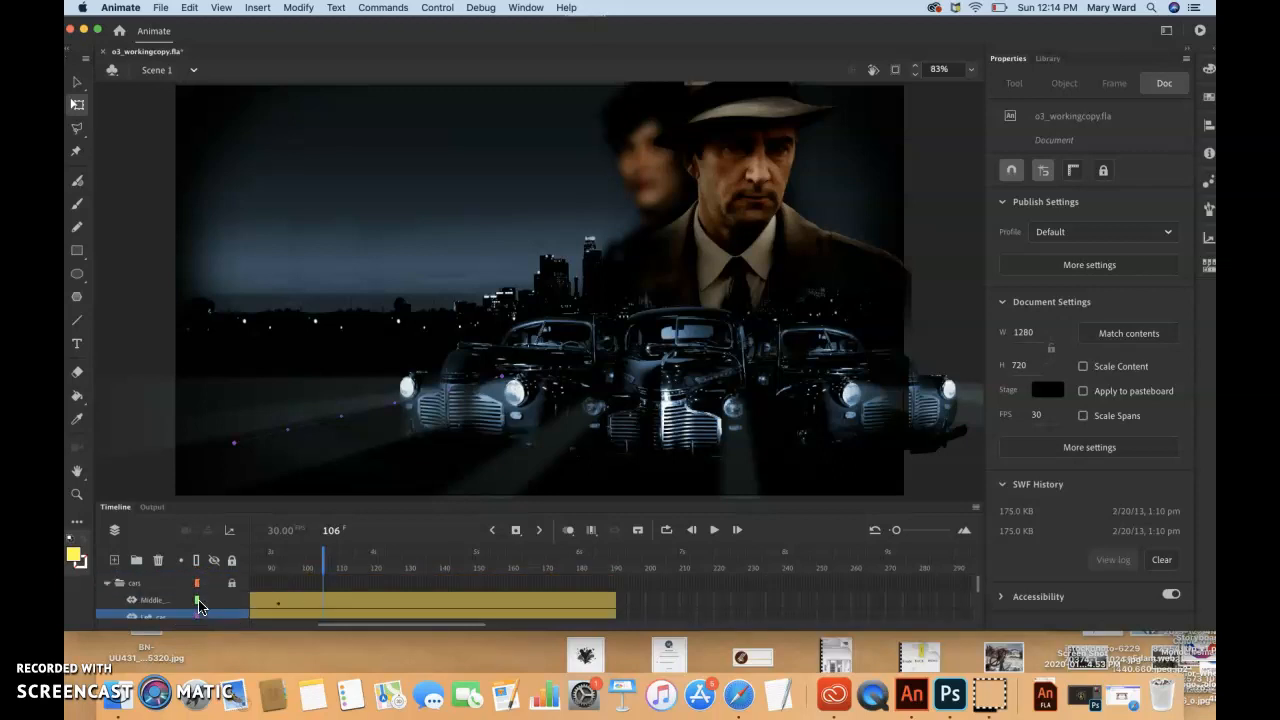
scroll(199, 606, "down", 1)
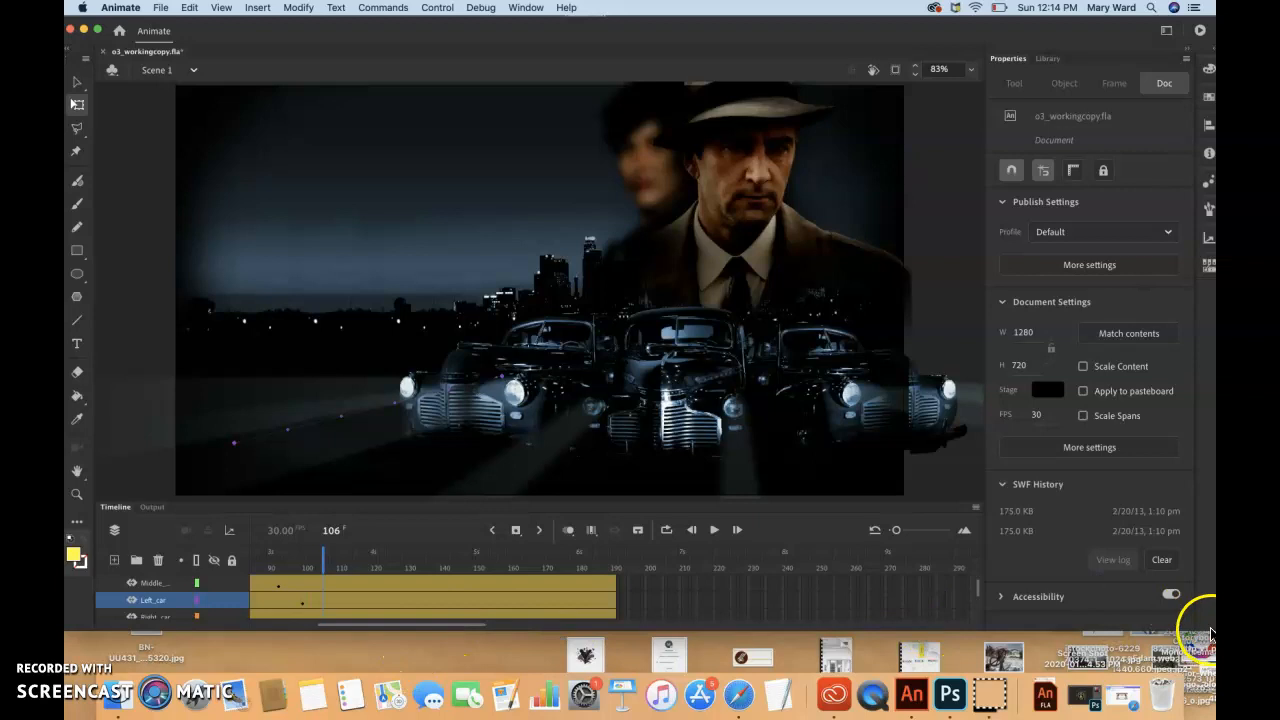
left_click_drag(1210, 632, 1210, 642)
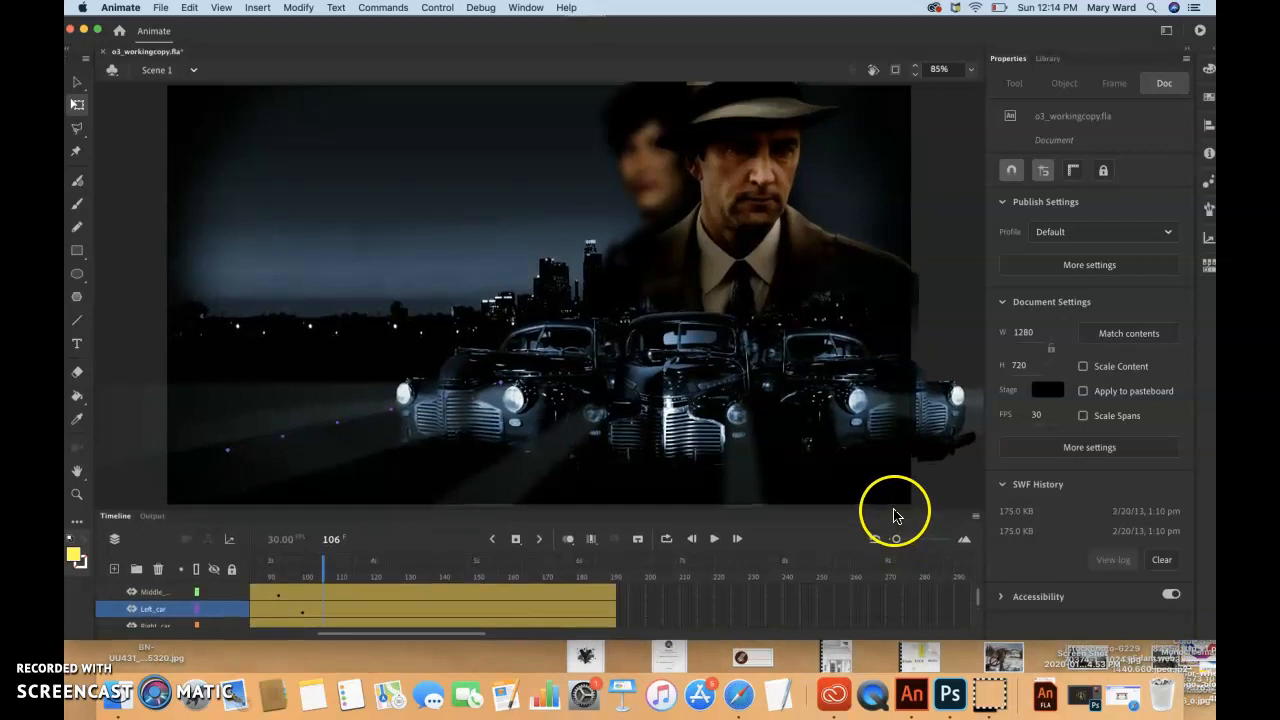
Enable editing of multiple frames across all frames, with the cars folder selected in the enlarged timeline
left_click_drag(893, 500, 893, 490)
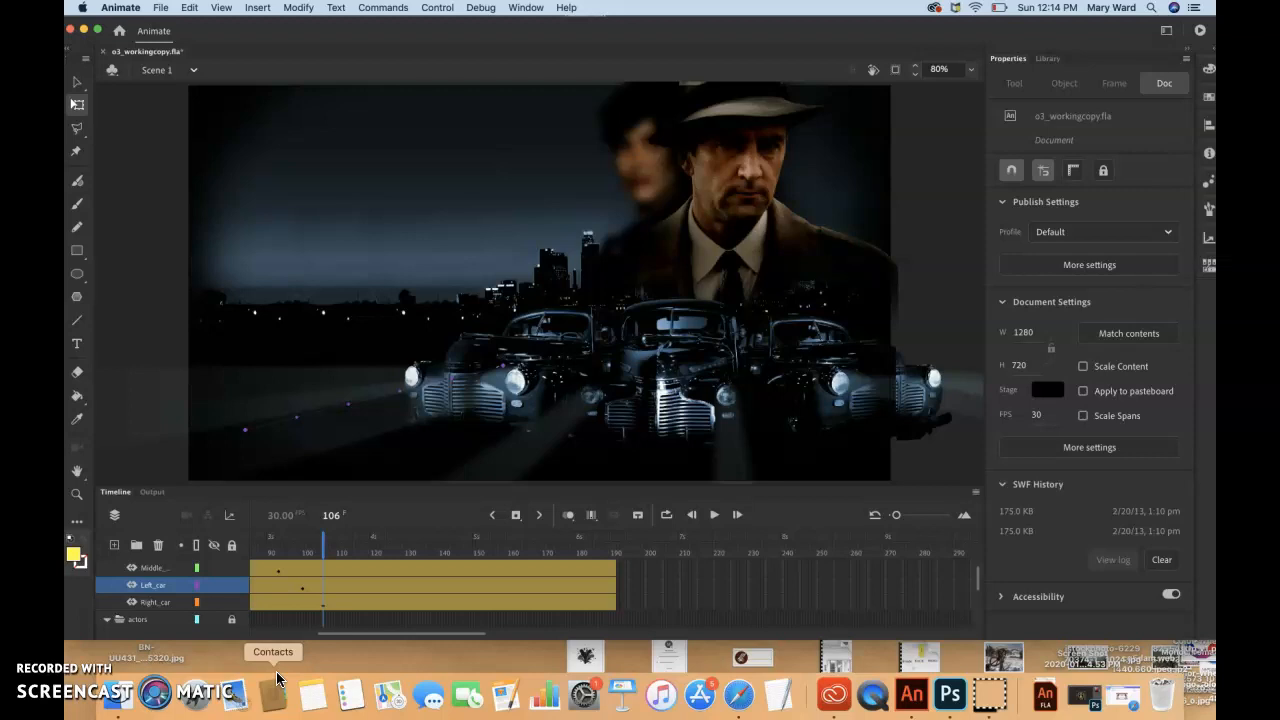
scroll(143, 600, "up", 1)
left_click(141, 570)
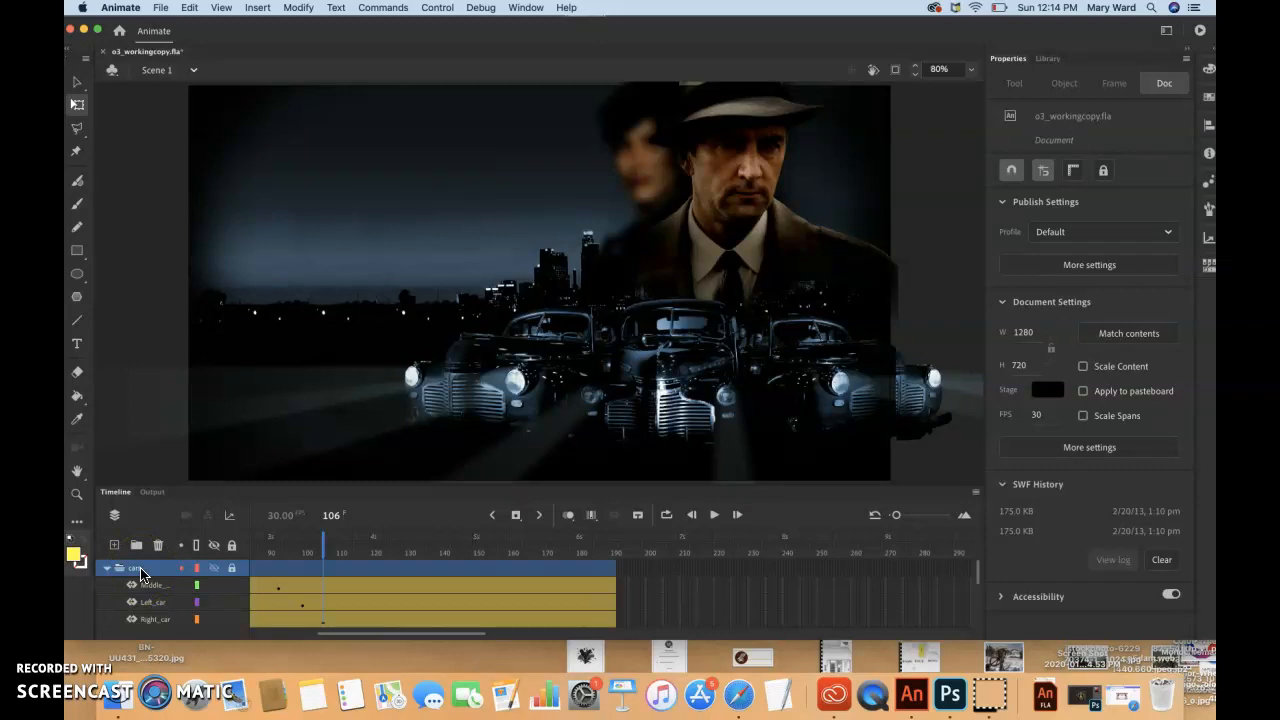
left_click(590, 517)
left_click(614, 563)
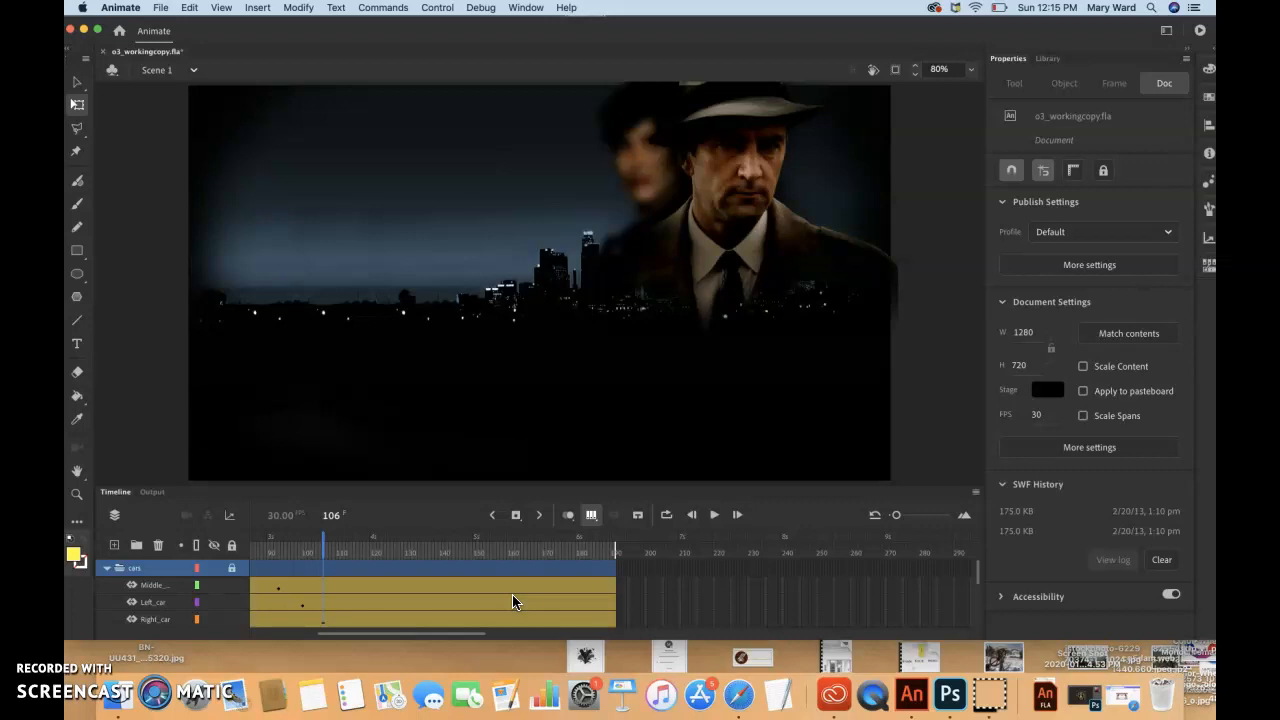
left_click(594, 518)
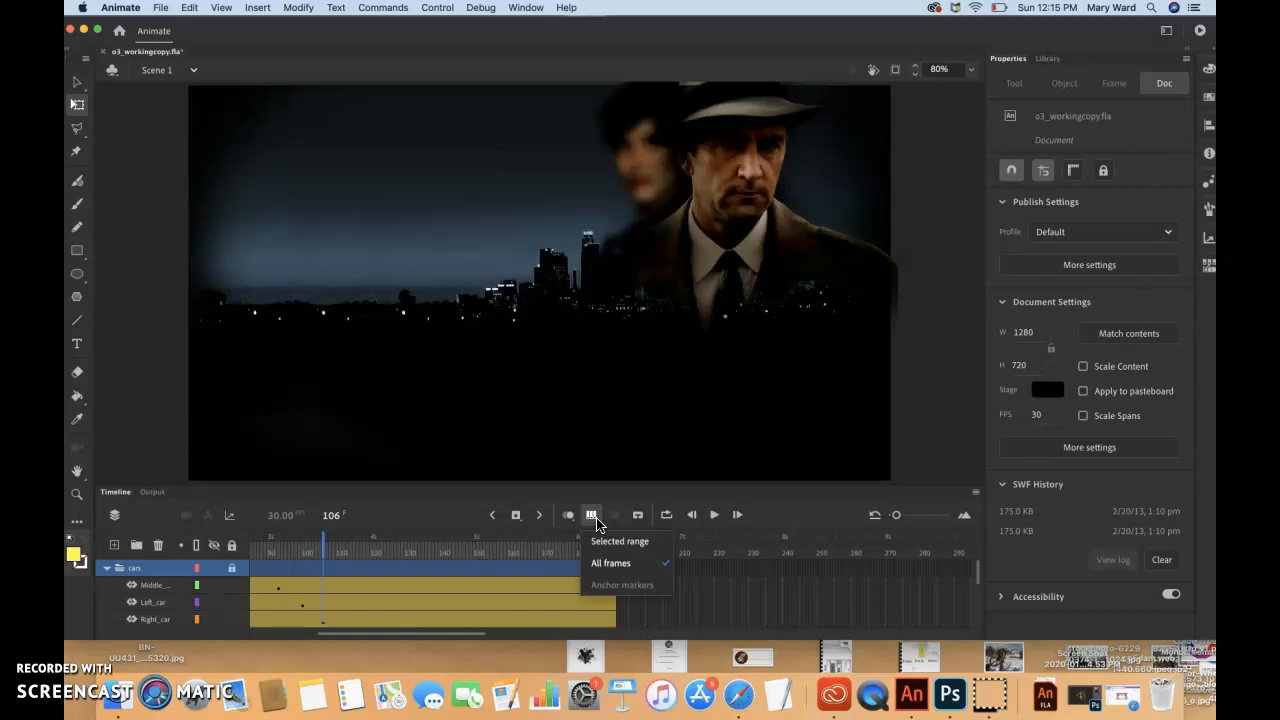
Select all the unlocked car artwork and shift the three cars left together, bringing the middle car nearer the stage centre
left_click(190, 8)
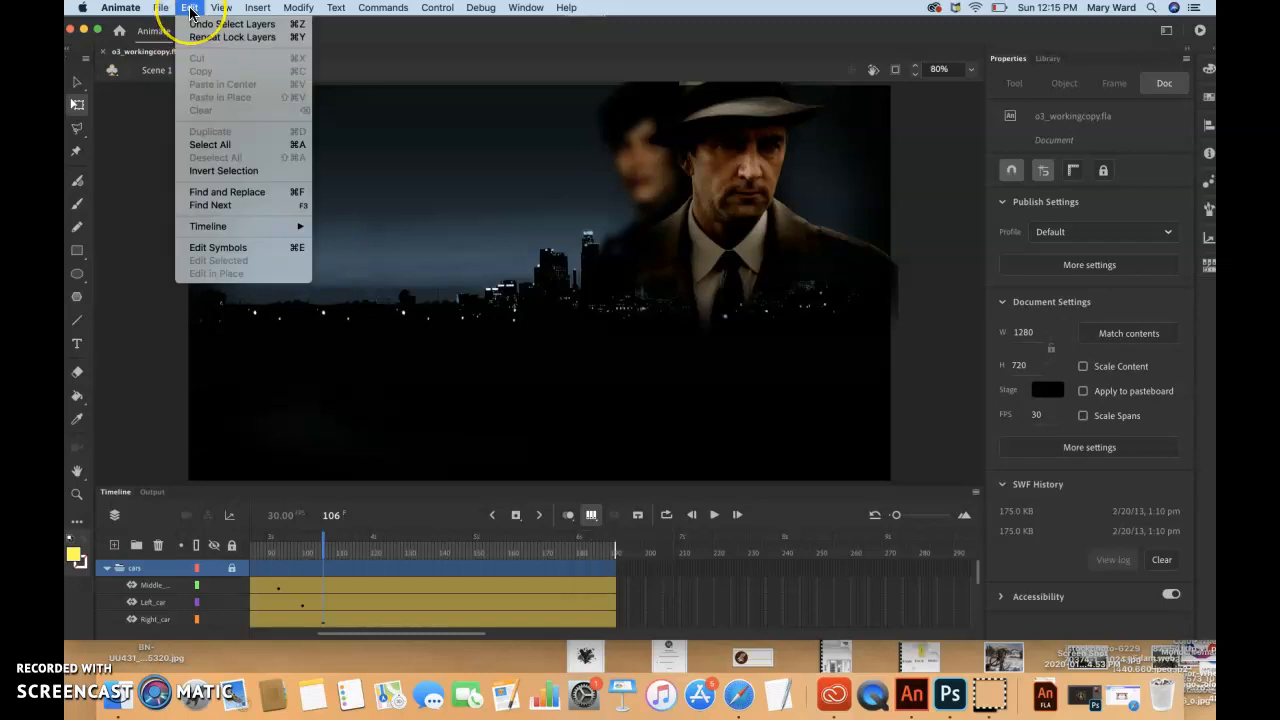
left_click(213, 146)
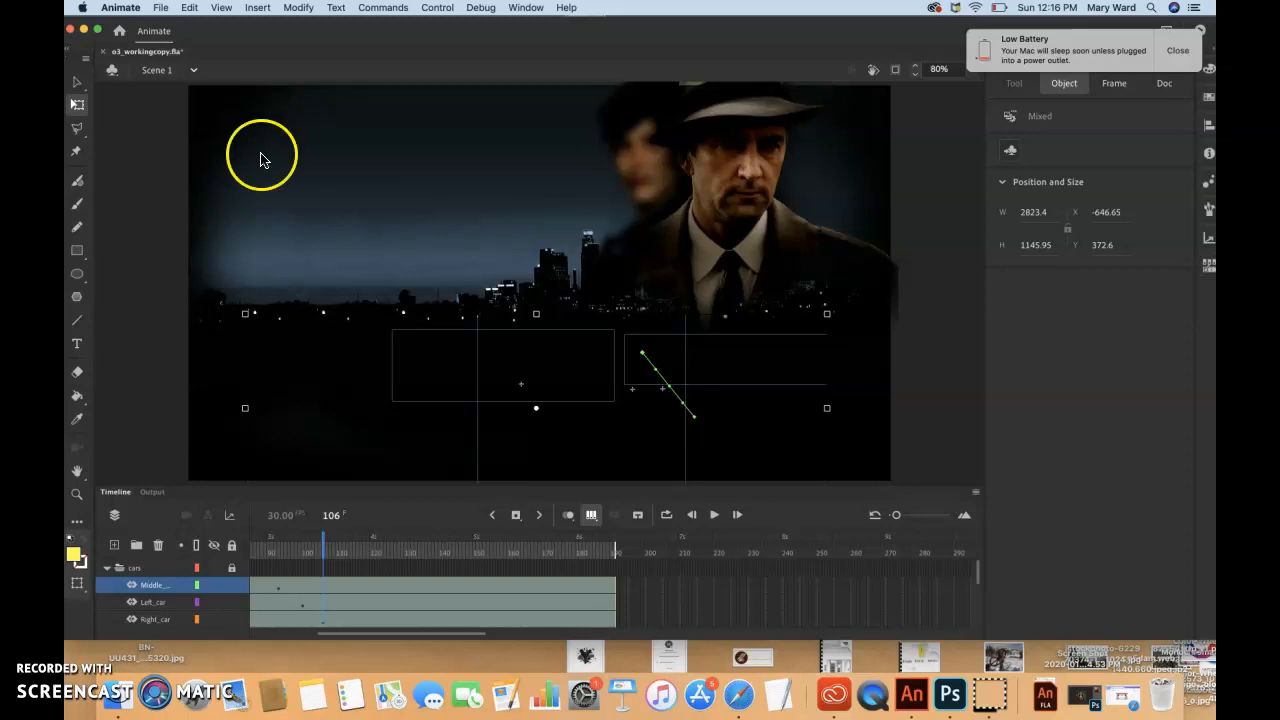
left_click_drag(508, 381, 424, 381)
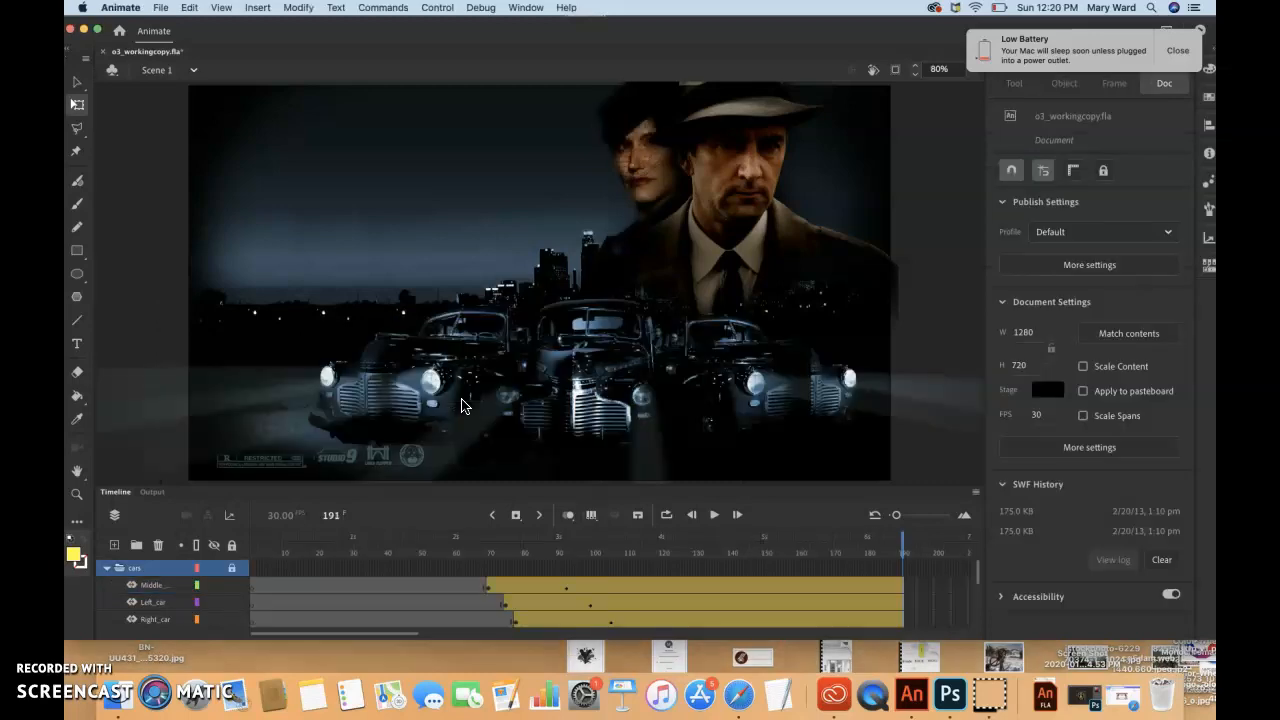
Scrub back to frame 148 and select the Right_car layer to check the repositioned cars and their motion paths
left_click_drag(860, 547, 753, 571)
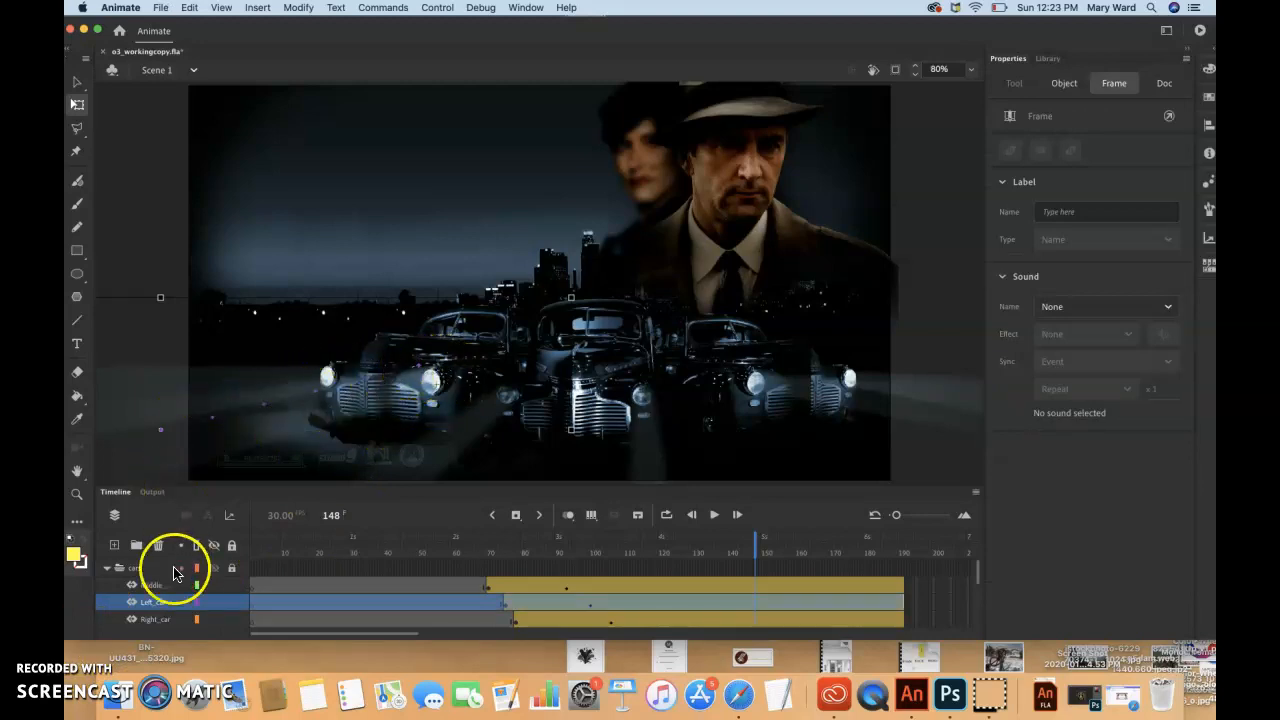
left_click(160, 619)
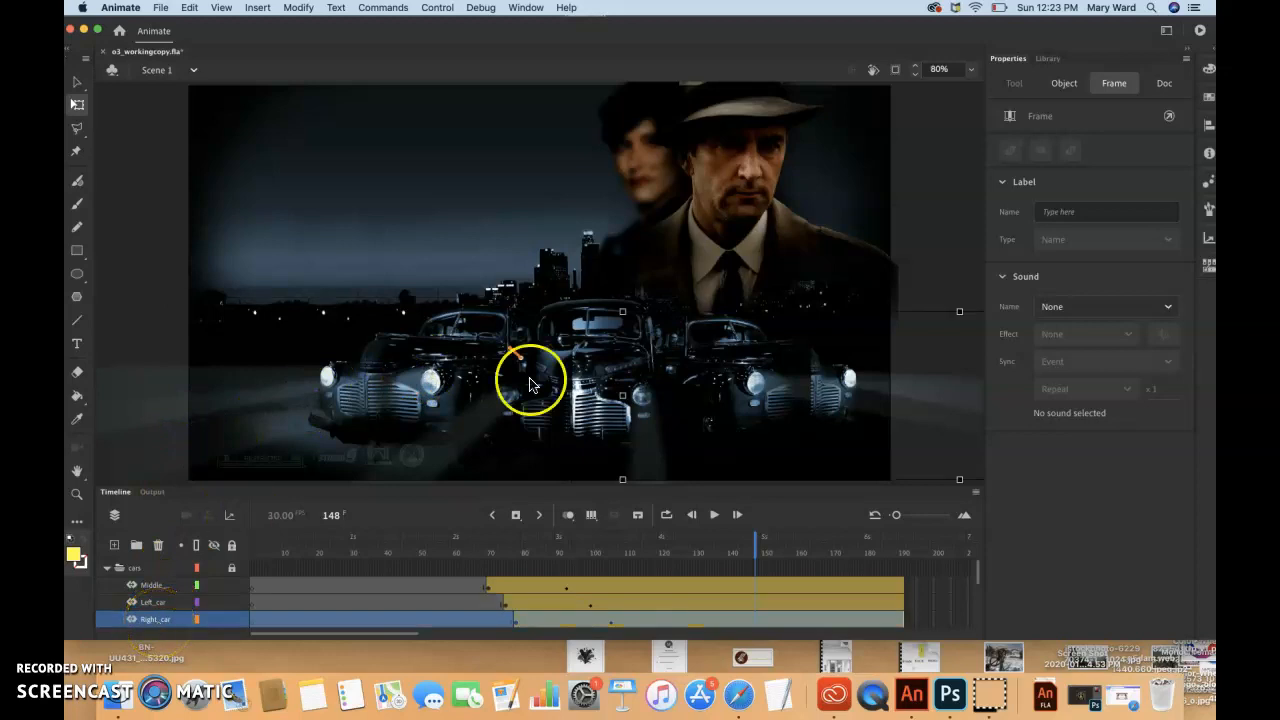
left_click(1090, 140)
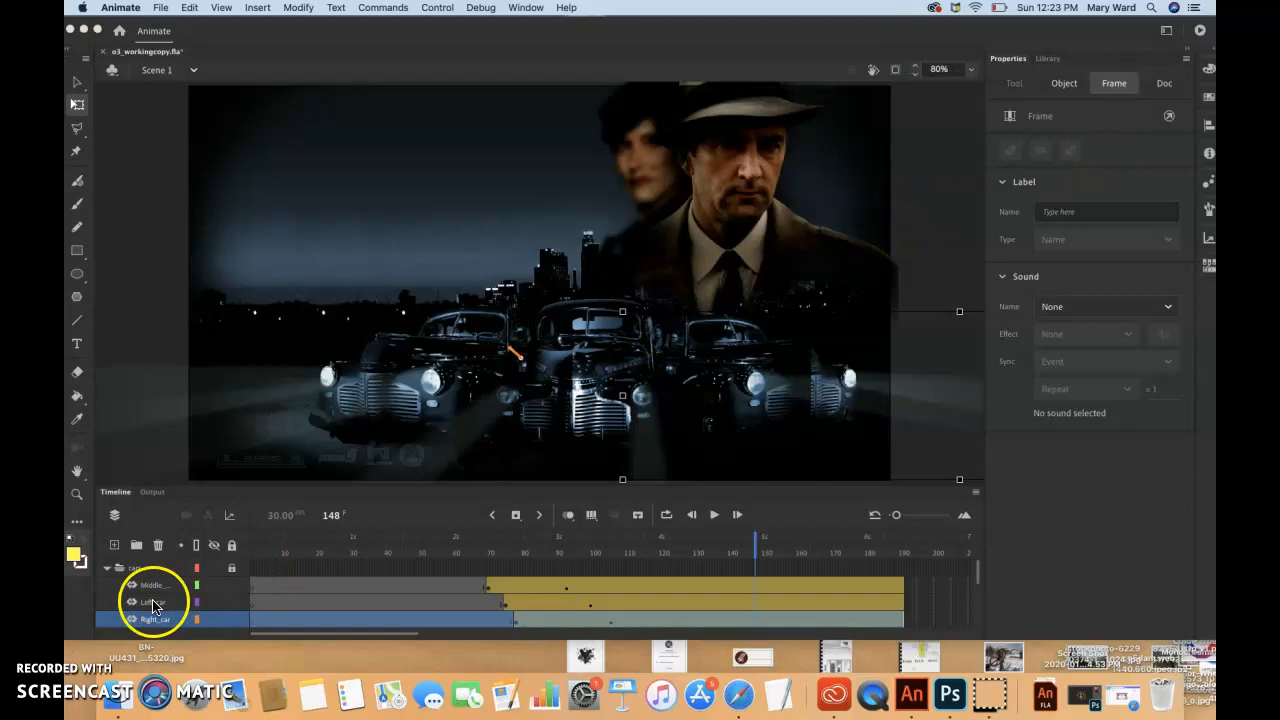